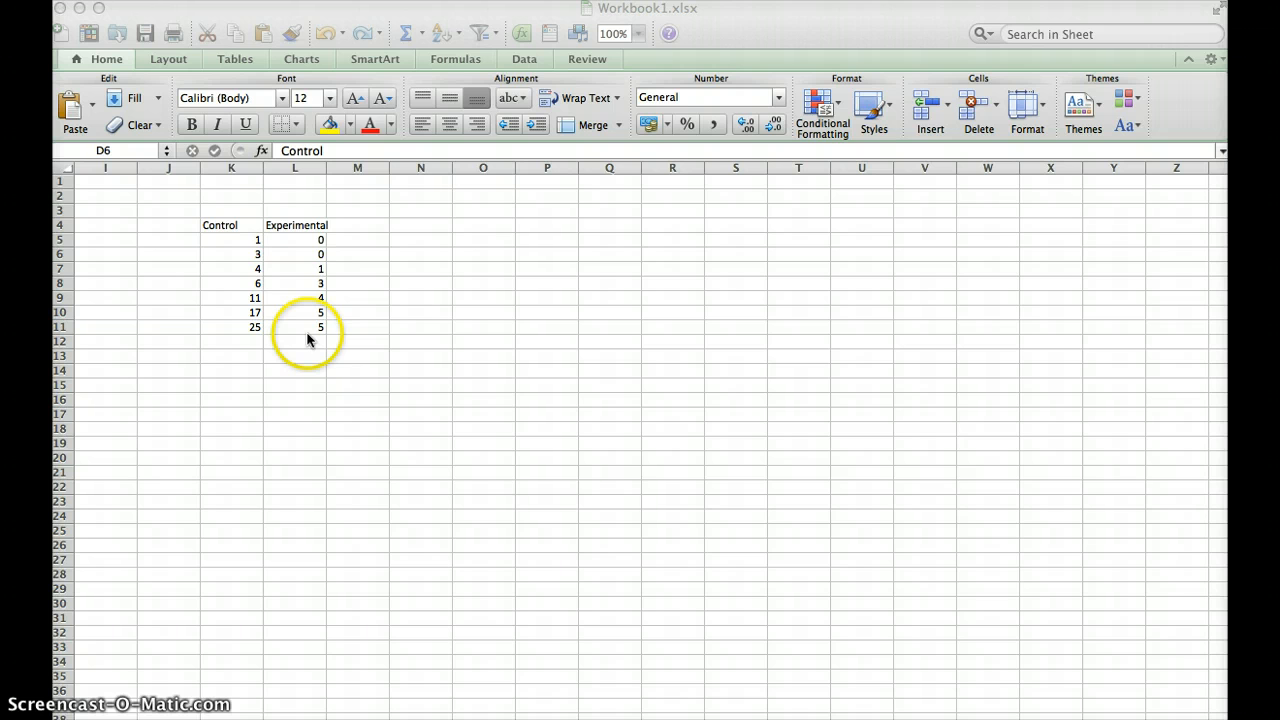
# Insert a Marked Line chart from K4:L11 and place it beside the data, enlarged to about 8 by 4.8 inches.
pyautogui.click(227, 226)
pyautogui.moveTo(227, 226); pyautogui.dragTo(308, 322)
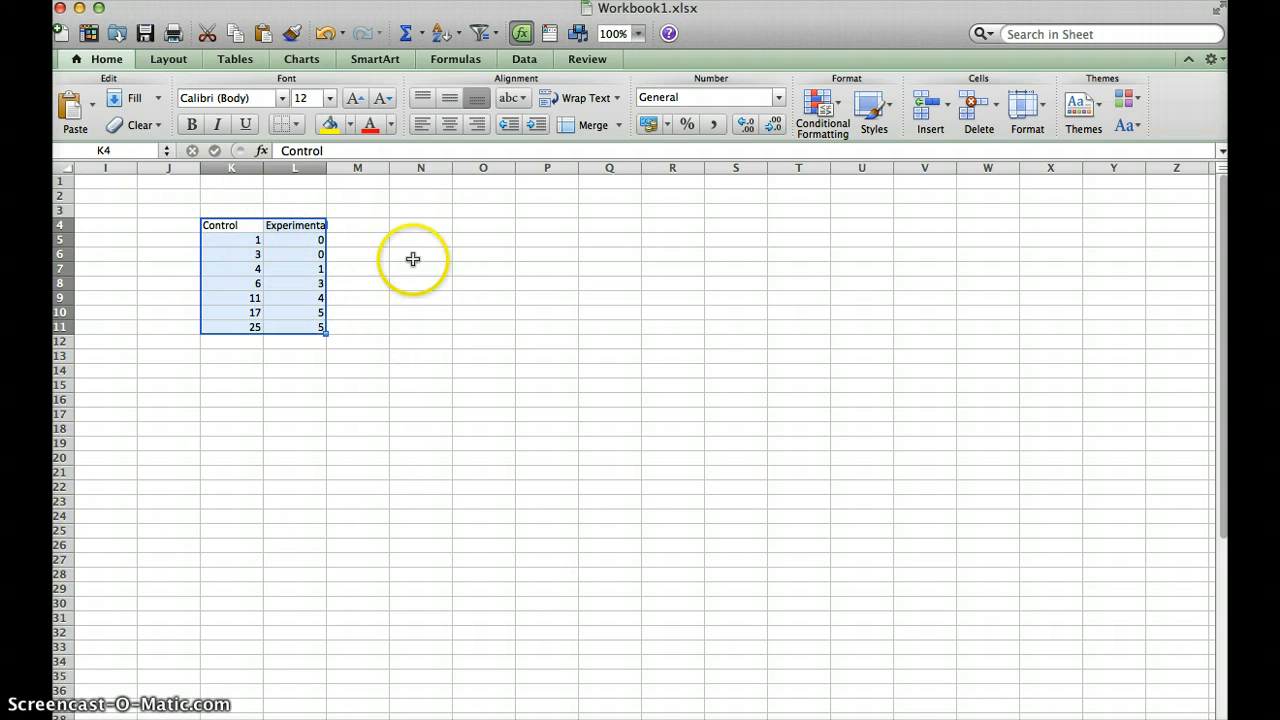
pyautogui.click(303, 62)
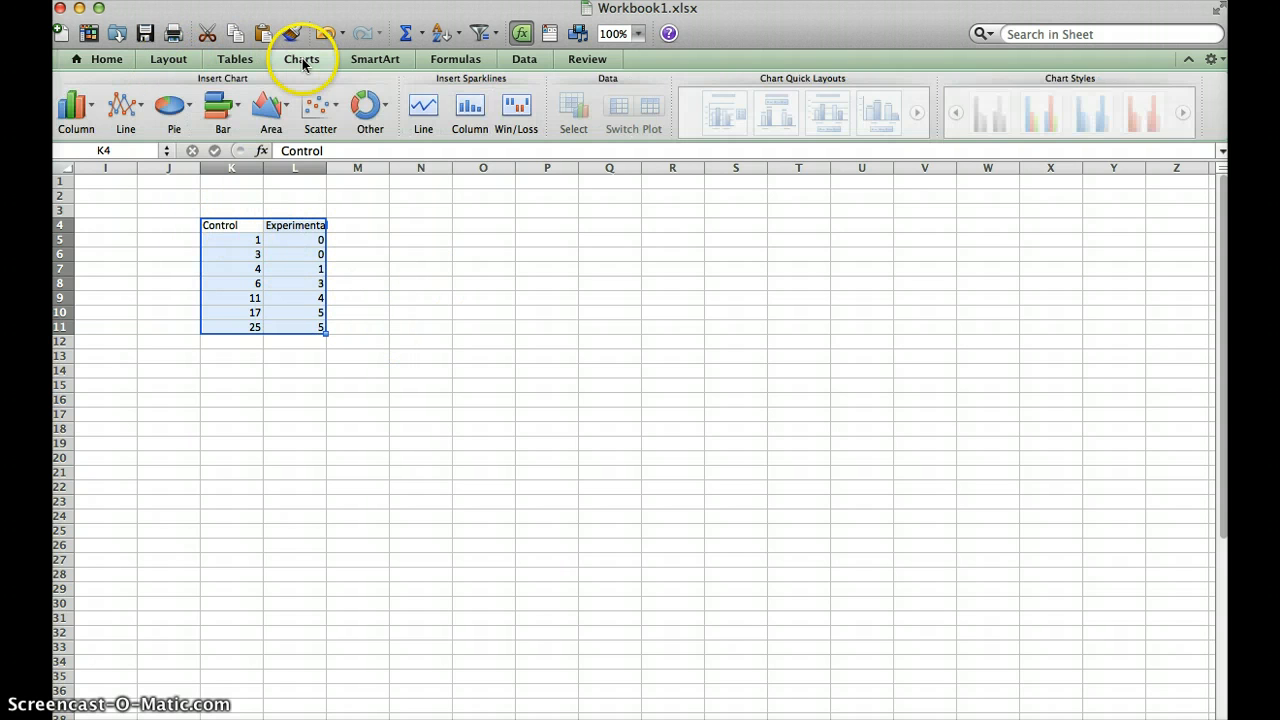
pyautogui.click(125, 104)
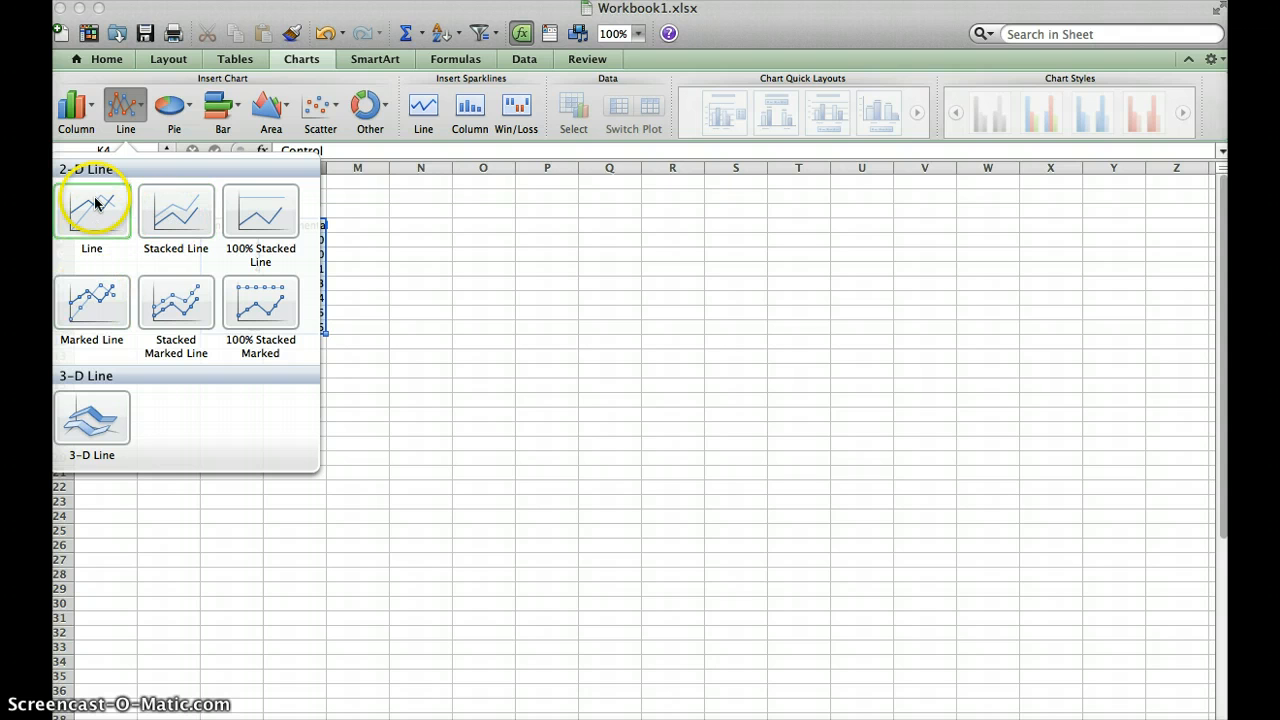
pyautogui.click(100, 313)
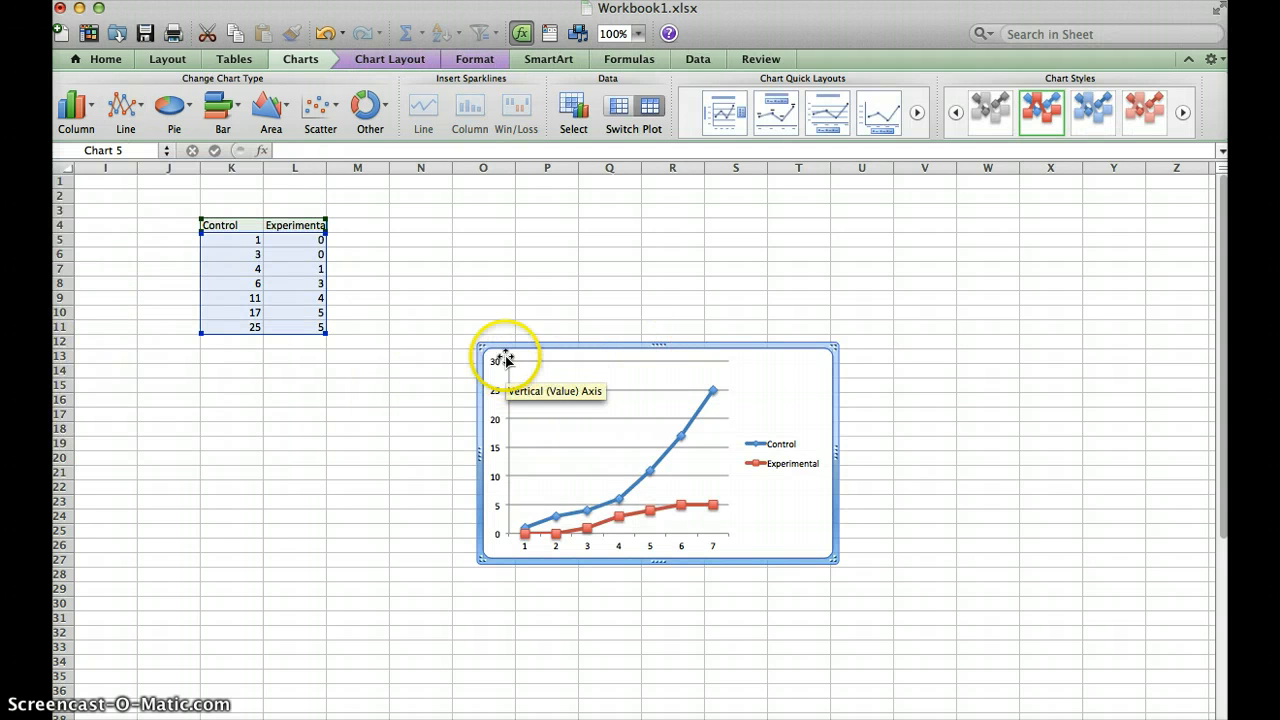
pyautogui.moveTo(499, 348); pyautogui.dragTo(415, 225)
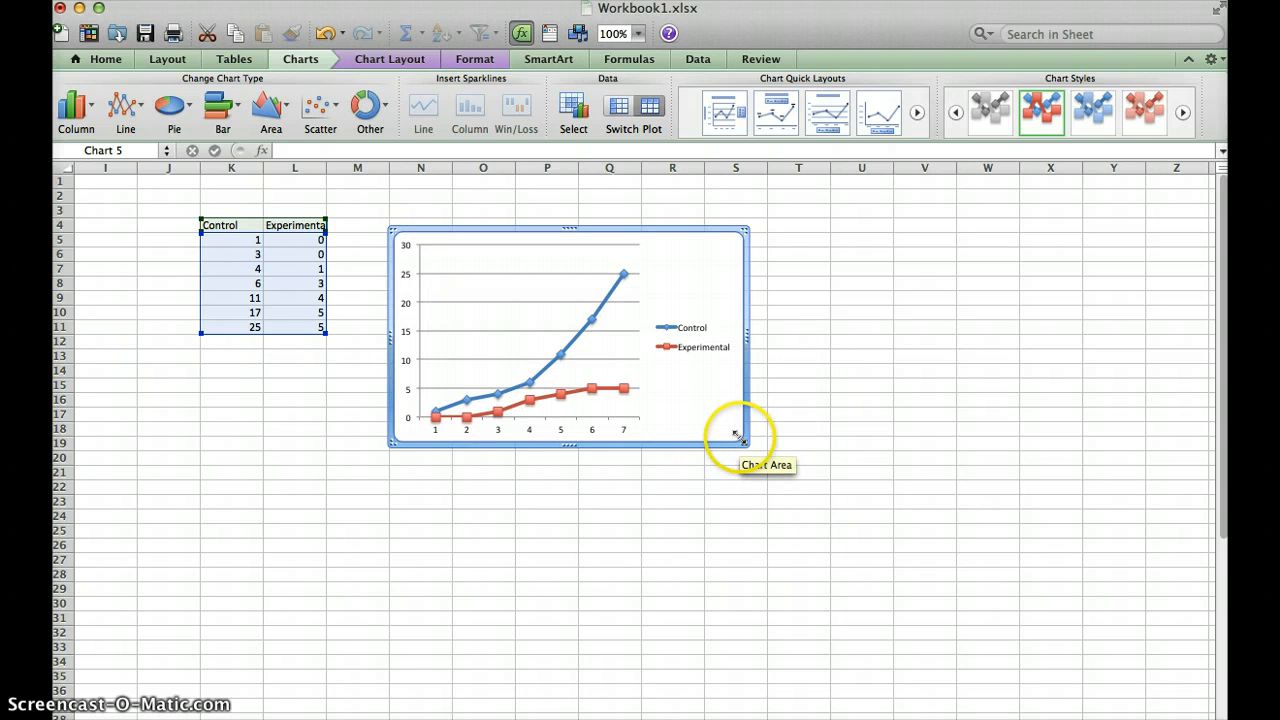
pyautogui.moveTo(740, 441); pyautogui.dragTo(929, 563)
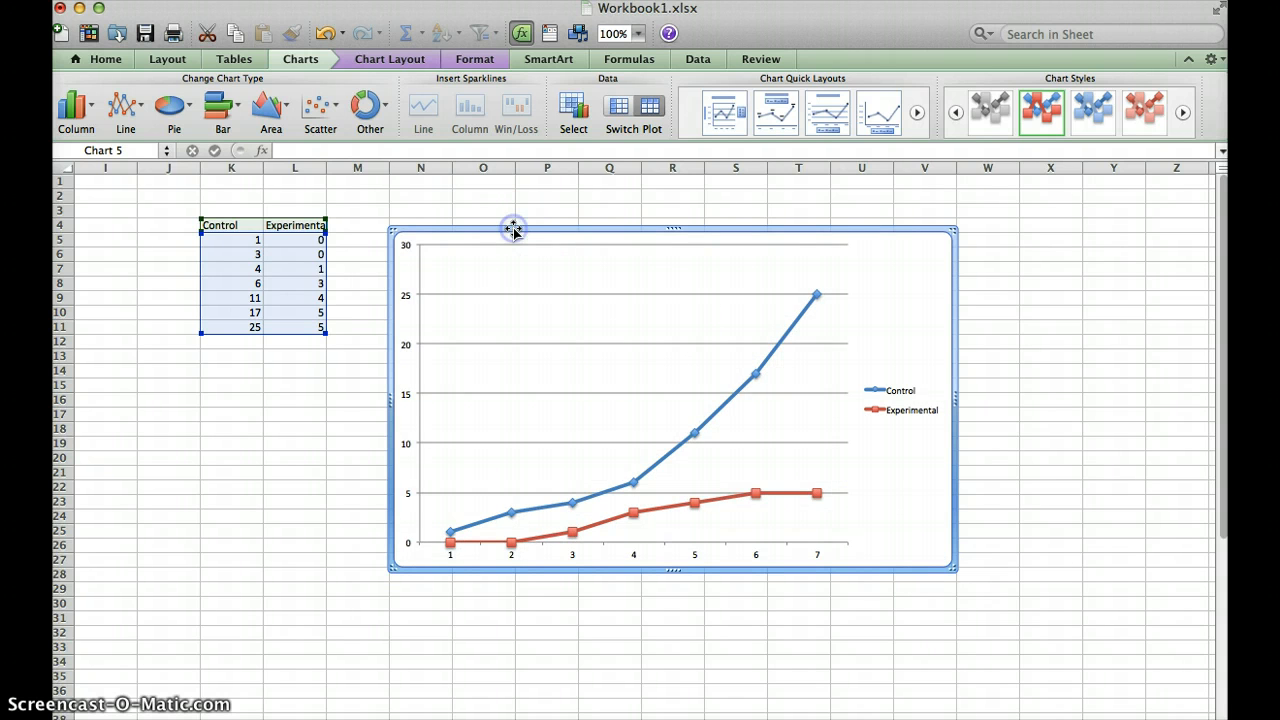
# Add a title above the chart reading "Plant Heights".
pyautogui.click(379, 62)
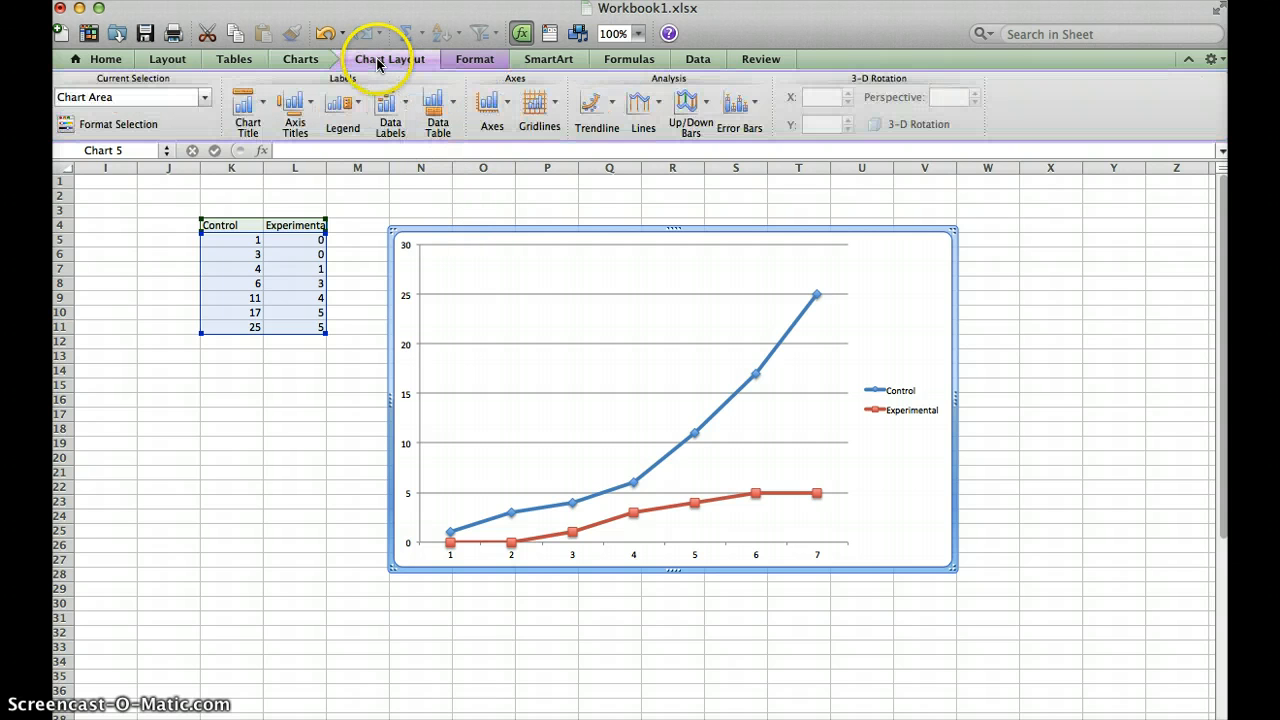
pyautogui.click(244, 107)
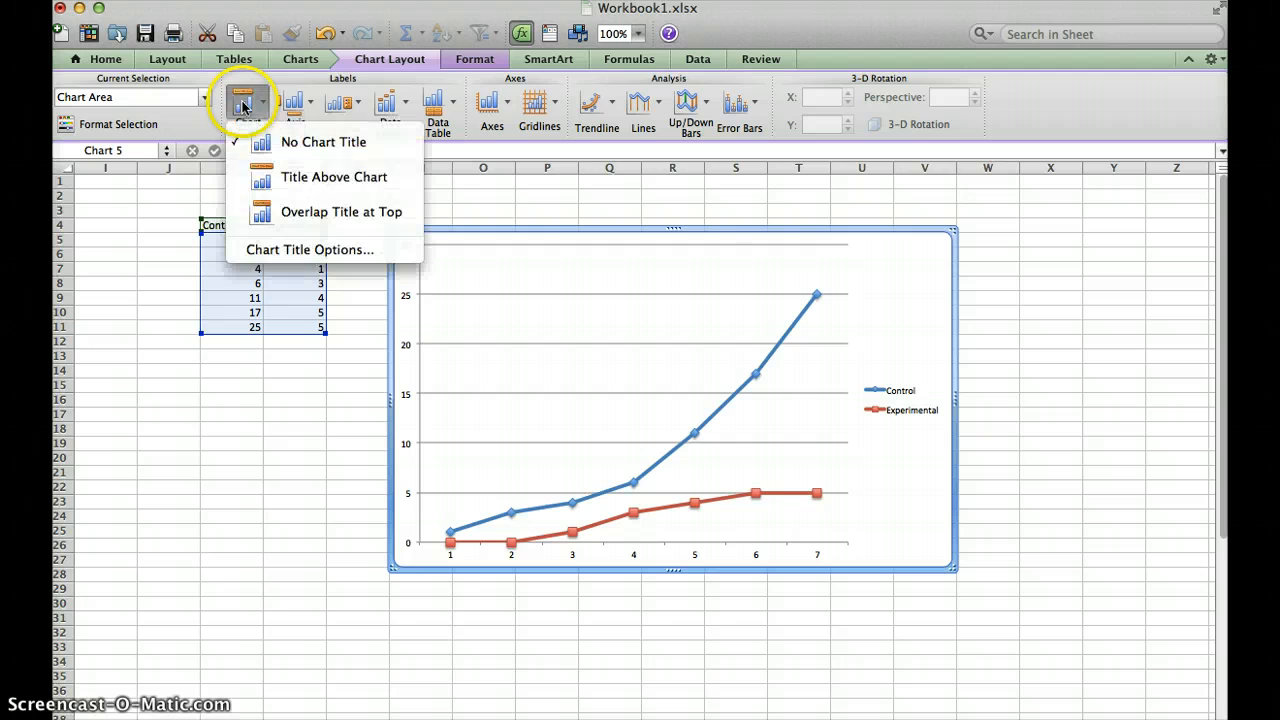
pyautogui.click(280, 180)
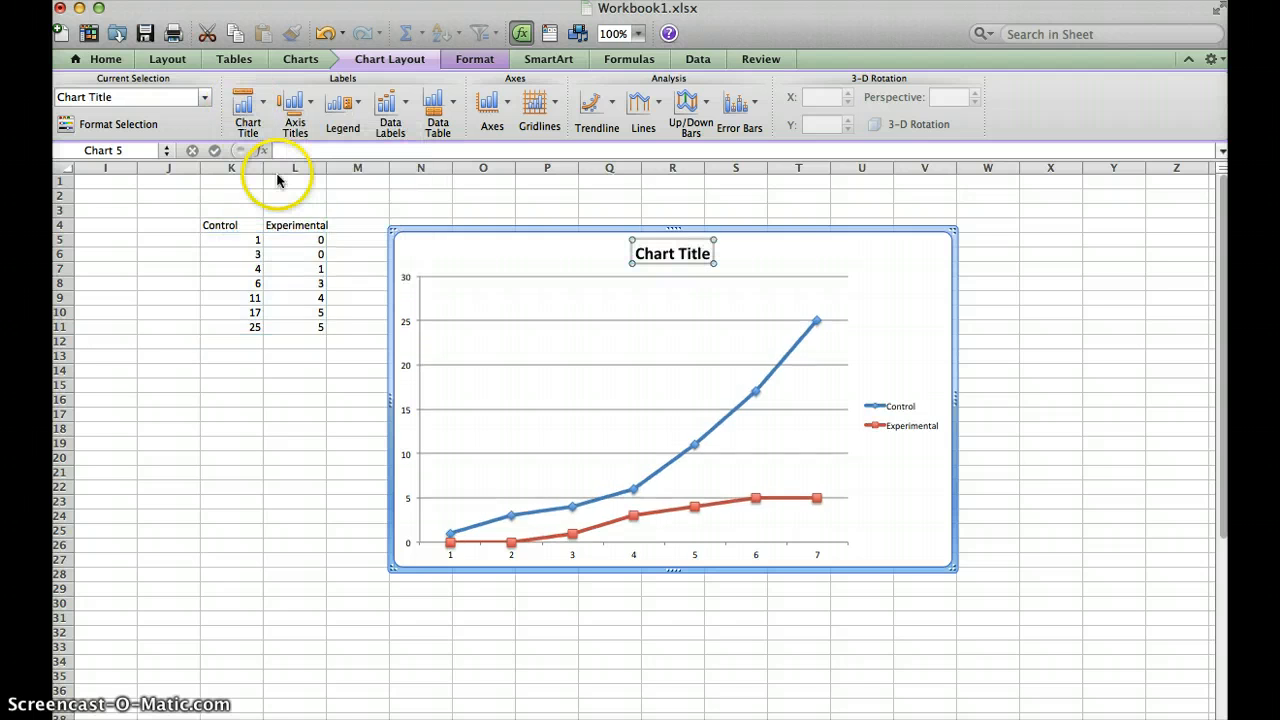
pyautogui.tripleClick(680, 255)
pyautogui.write('Plant Heights')
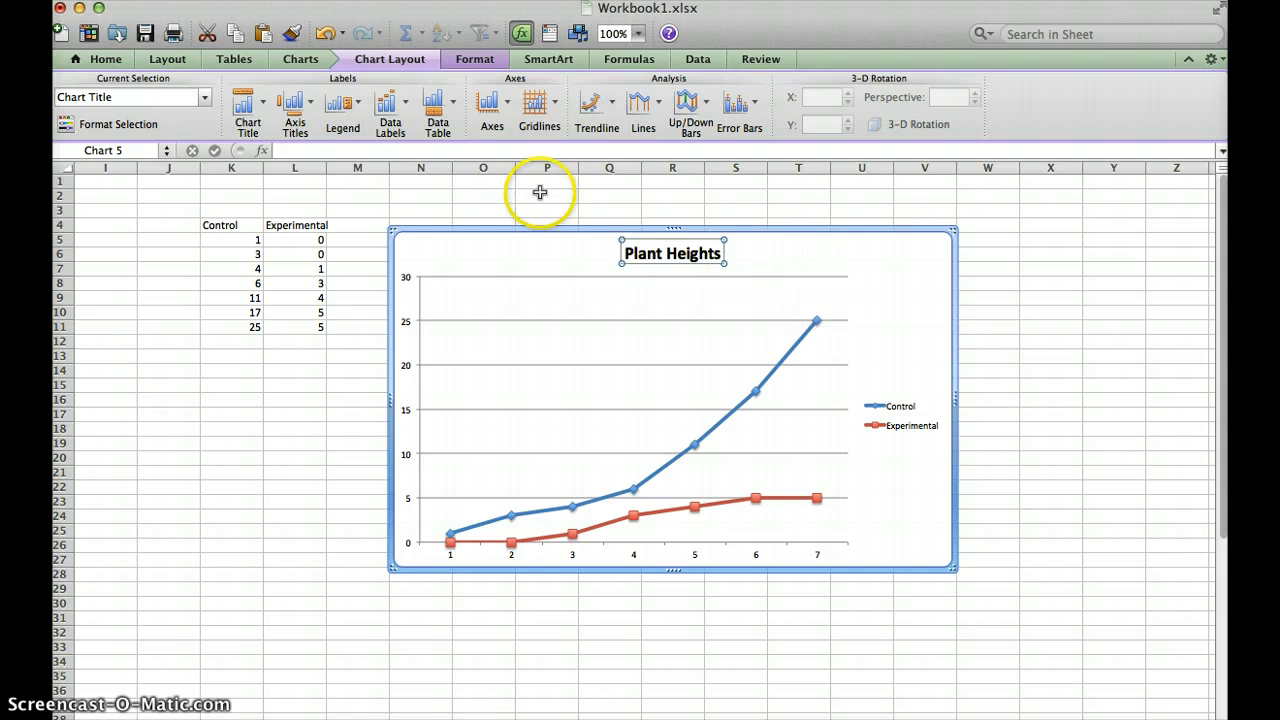
# Add a horizontal axis title below the axis reading "Observation Number".
pyautogui.click(300, 100)
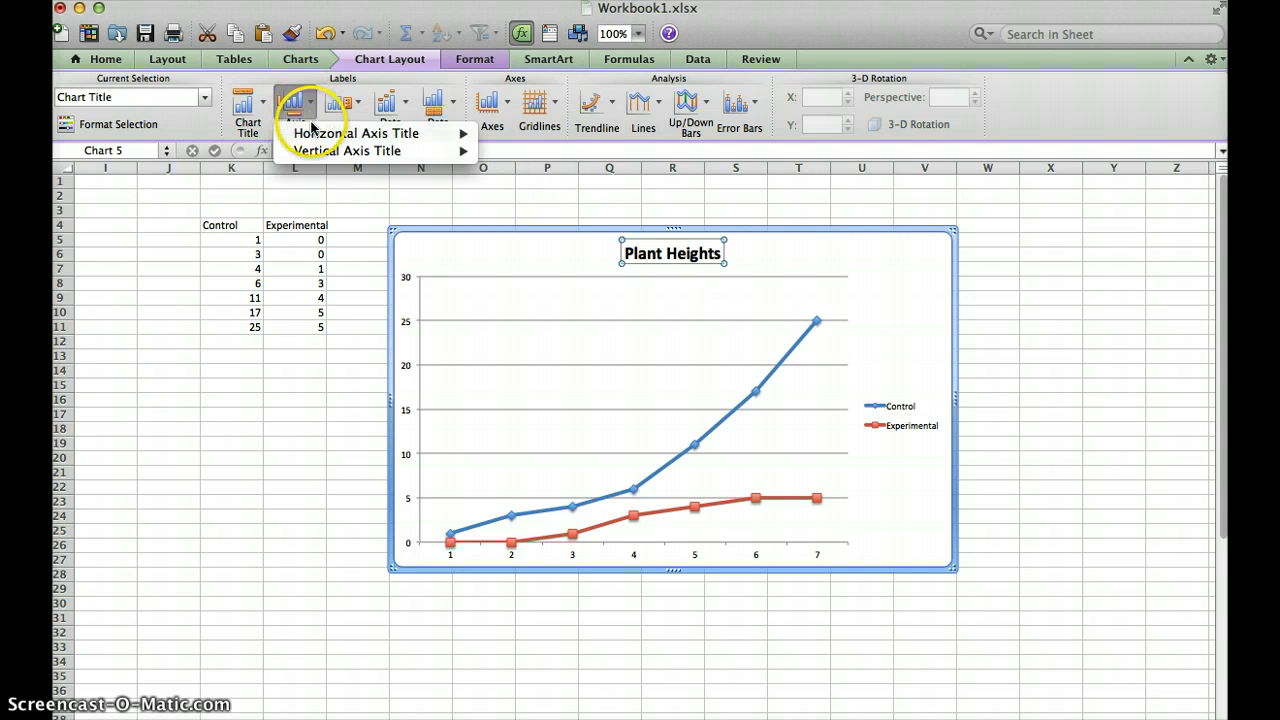
pyautogui.moveTo(320, 133)
pyautogui.click(522, 176)
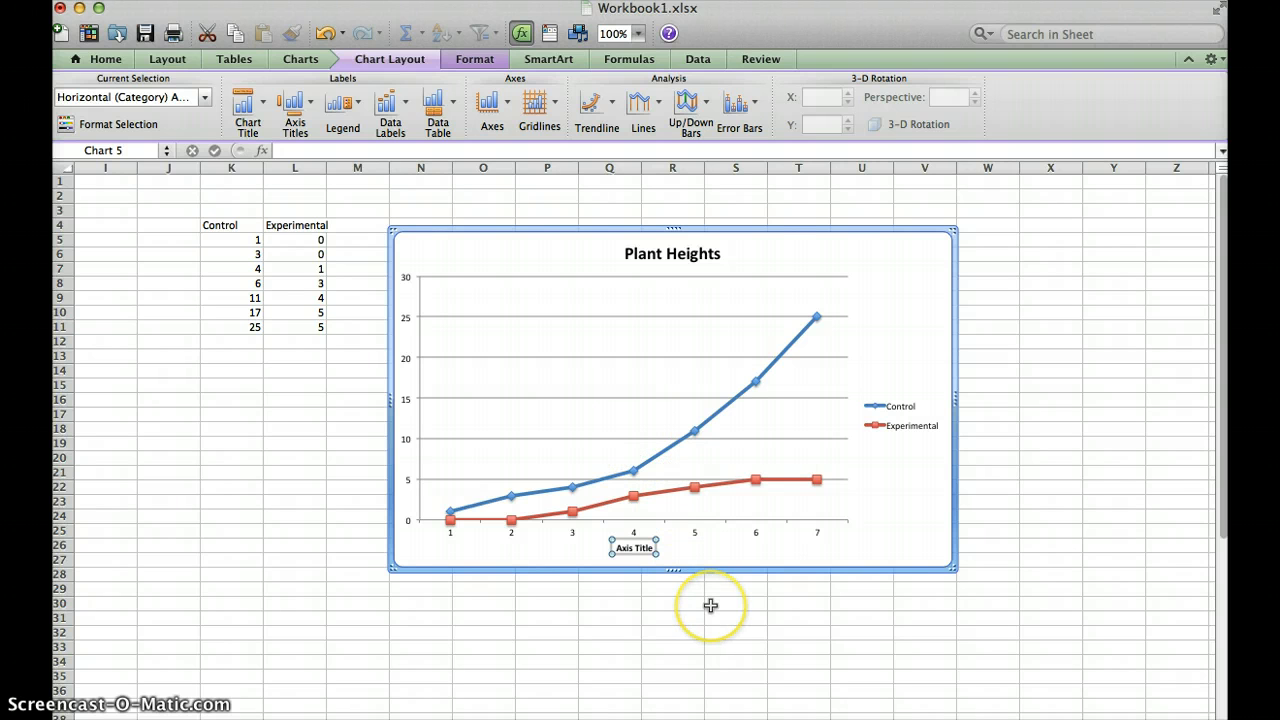
pyautogui.doubleClick(634, 546)
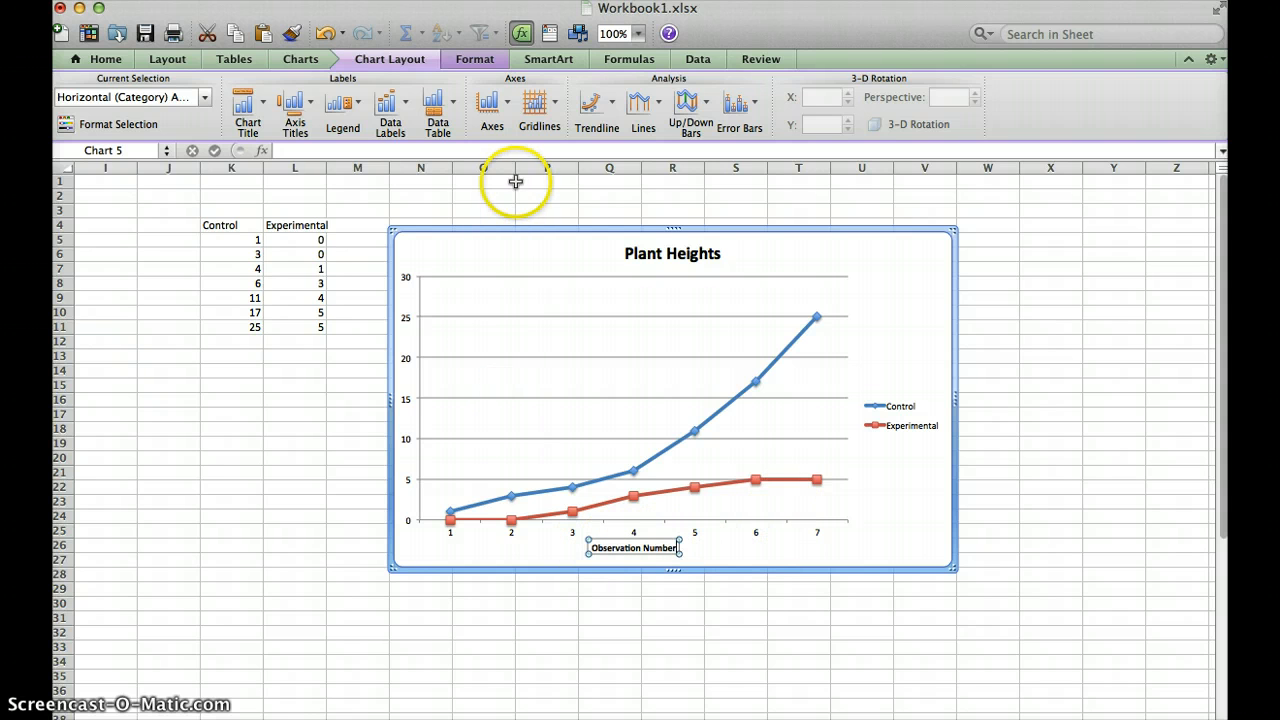
# Add a rotated vertical axis title reading "Plant Height in CM".
pyautogui.click(295, 115)
pyautogui.moveTo(305, 140)
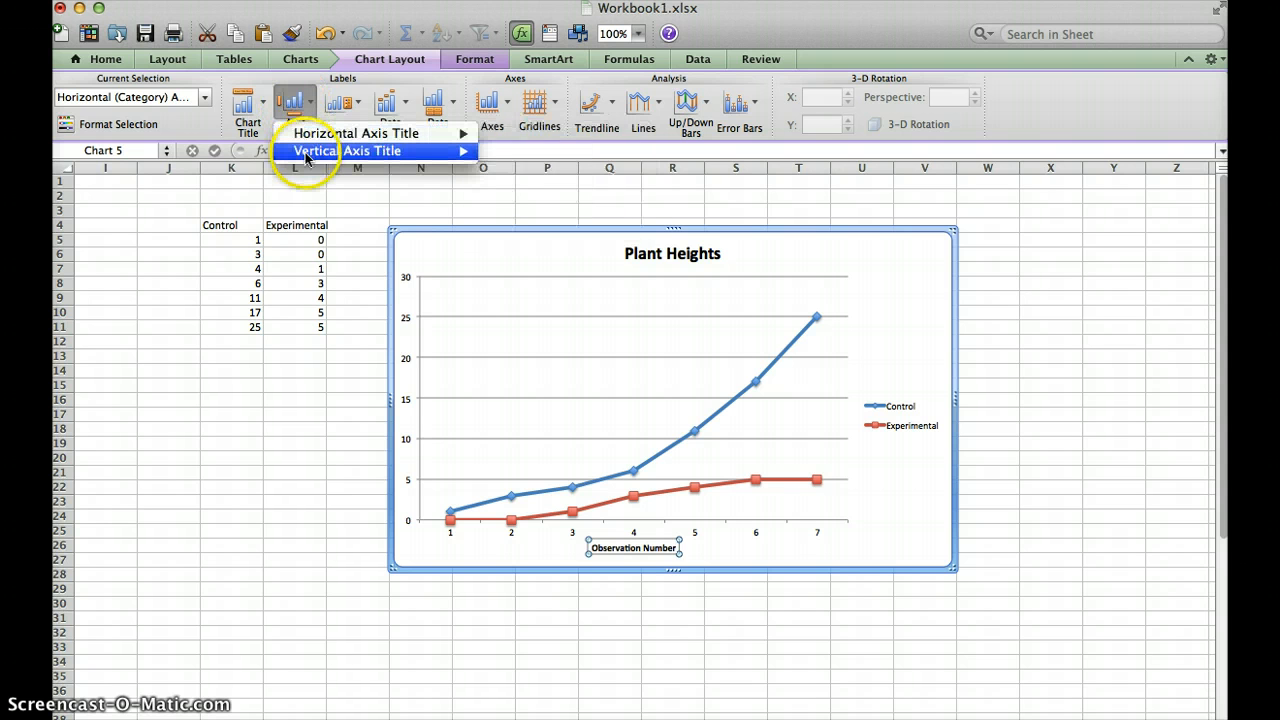
pyautogui.moveTo(340, 151)
pyautogui.click(535, 192)
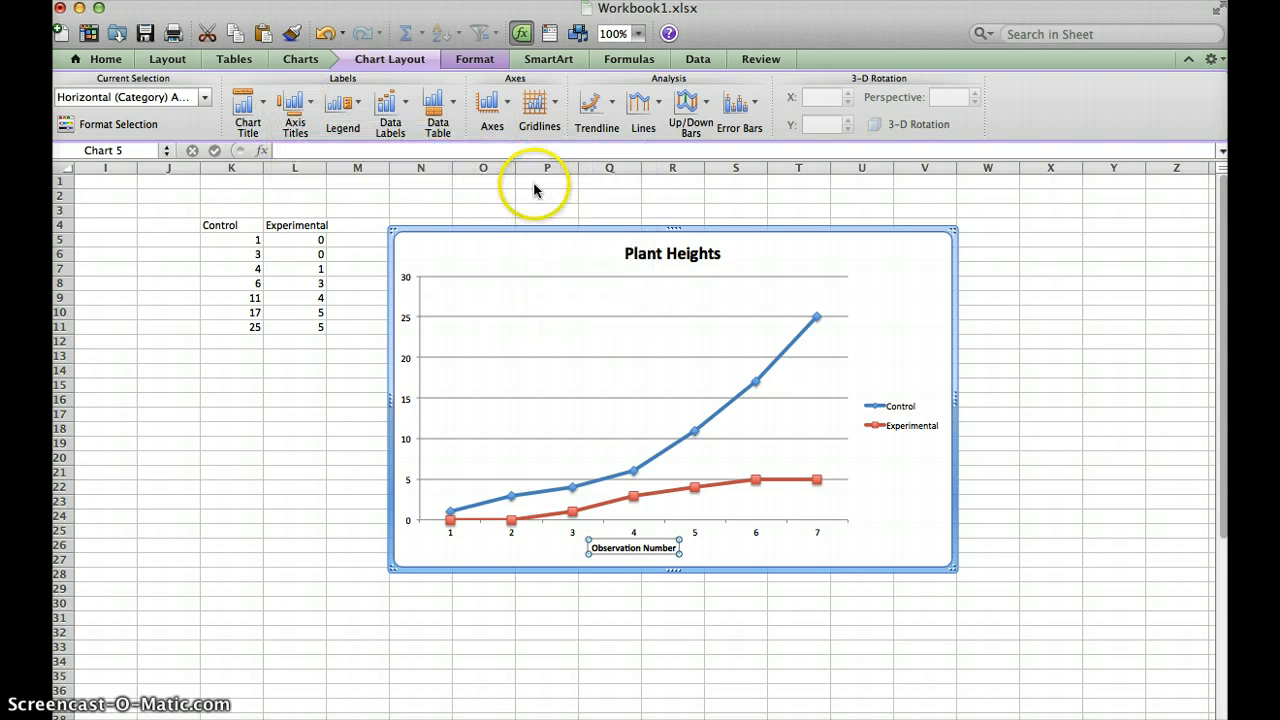
pyautogui.doubleClick(415, 392)
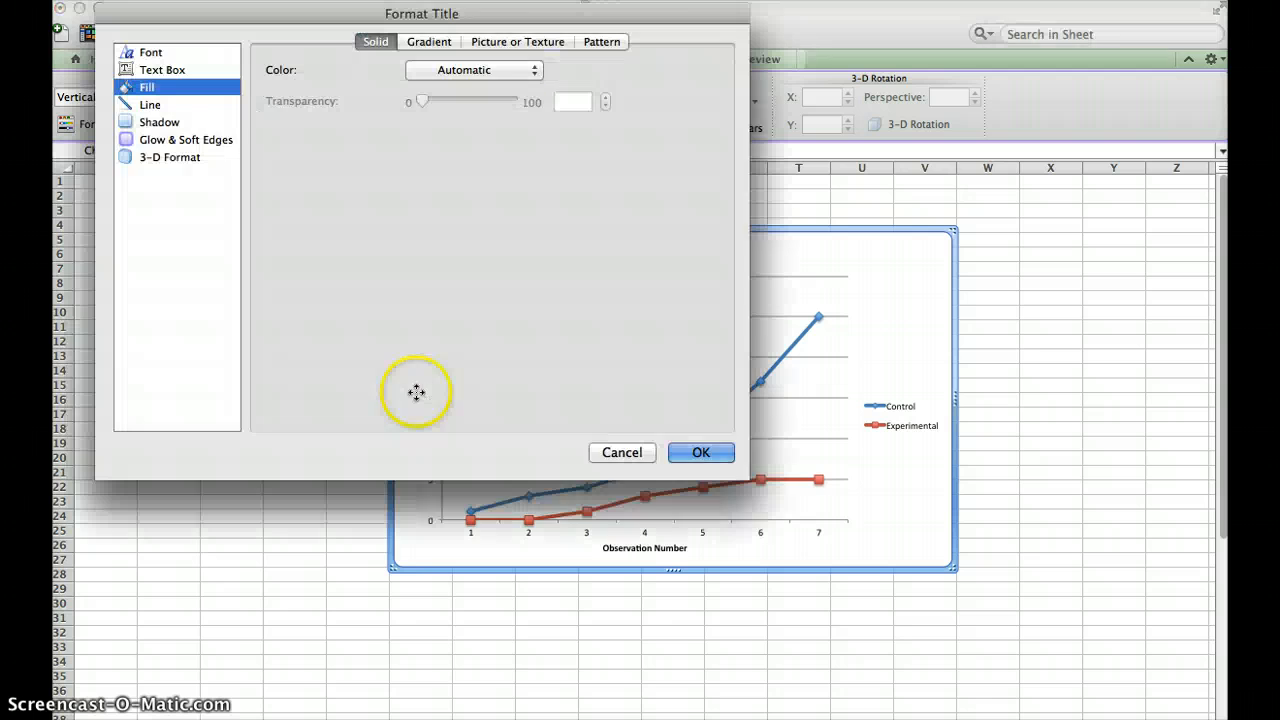
pyautogui.click(618, 451)
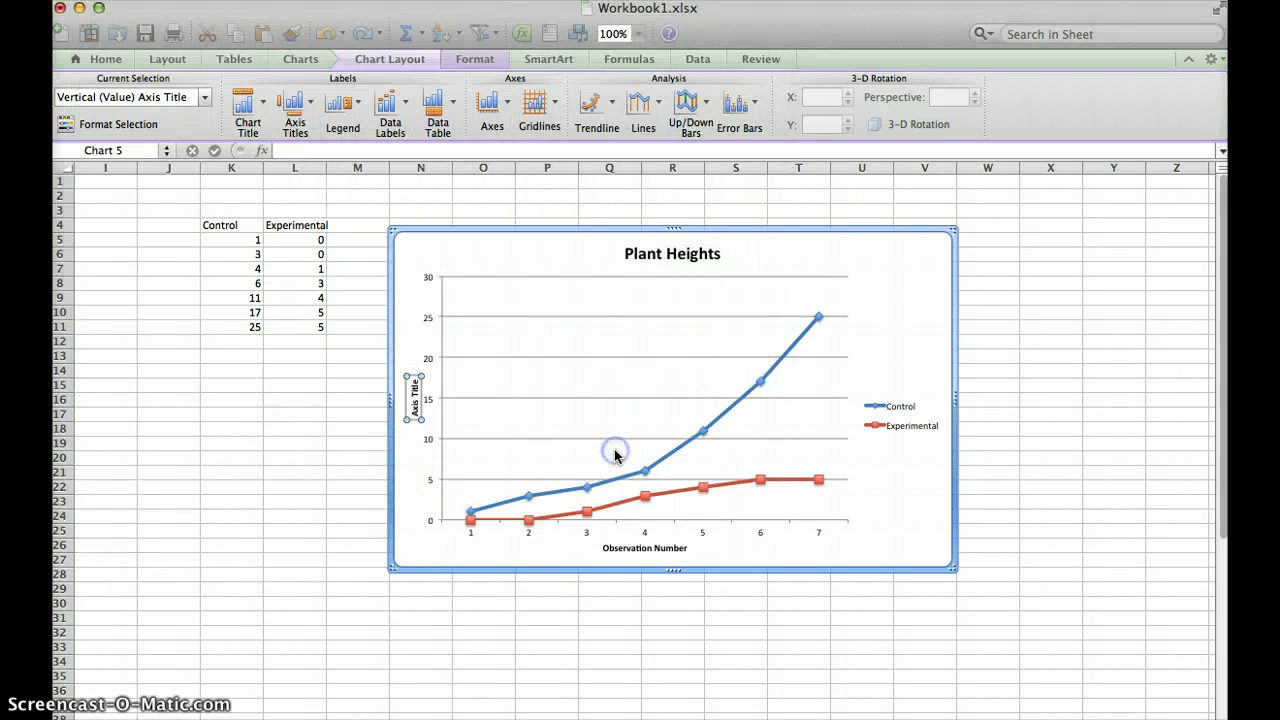
pyautogui.click(414, 400)
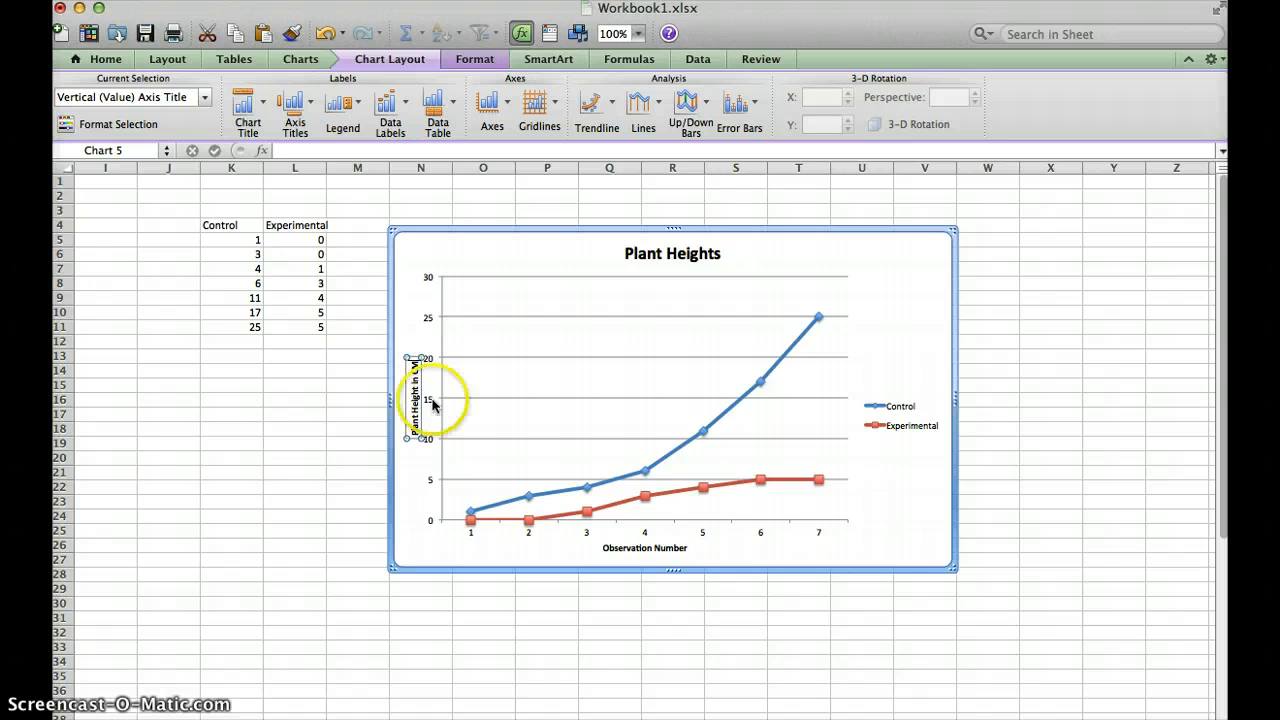
pyautogui.click(906, 344)
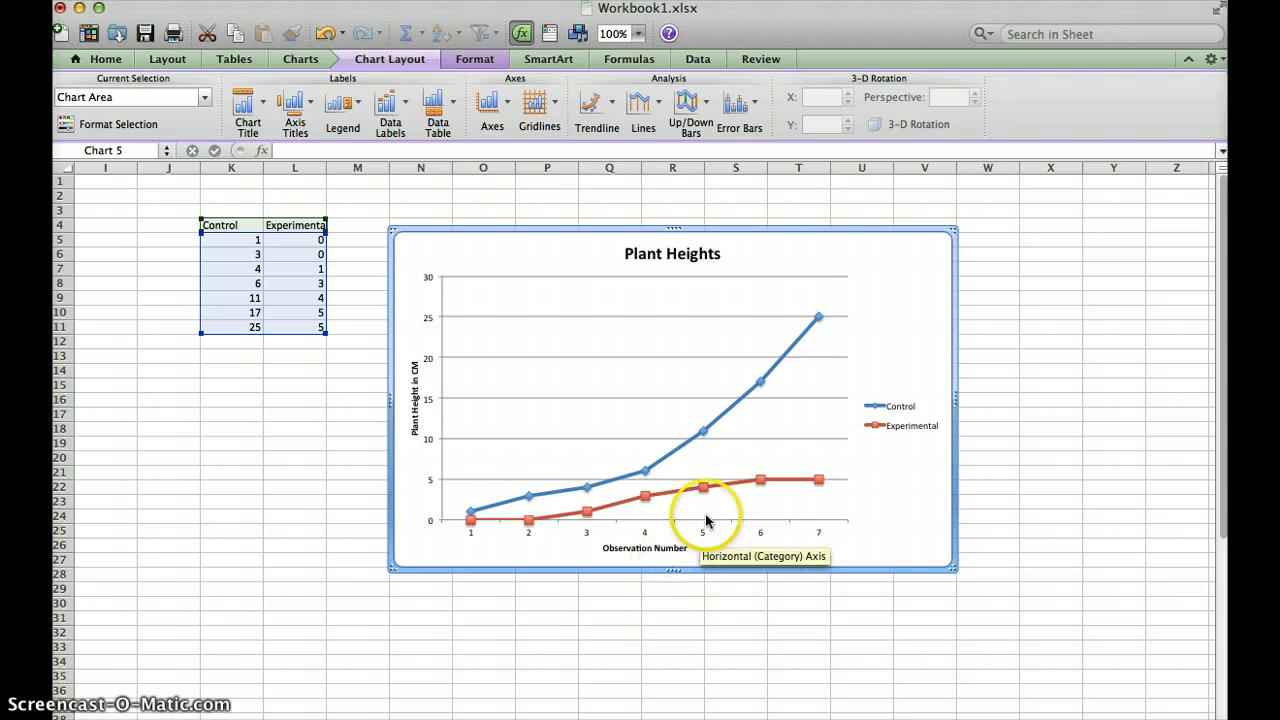
# Set the font size of the horizontal axis title and the horizontal axis numbers to 14.
pyautogui.click(660, 556)
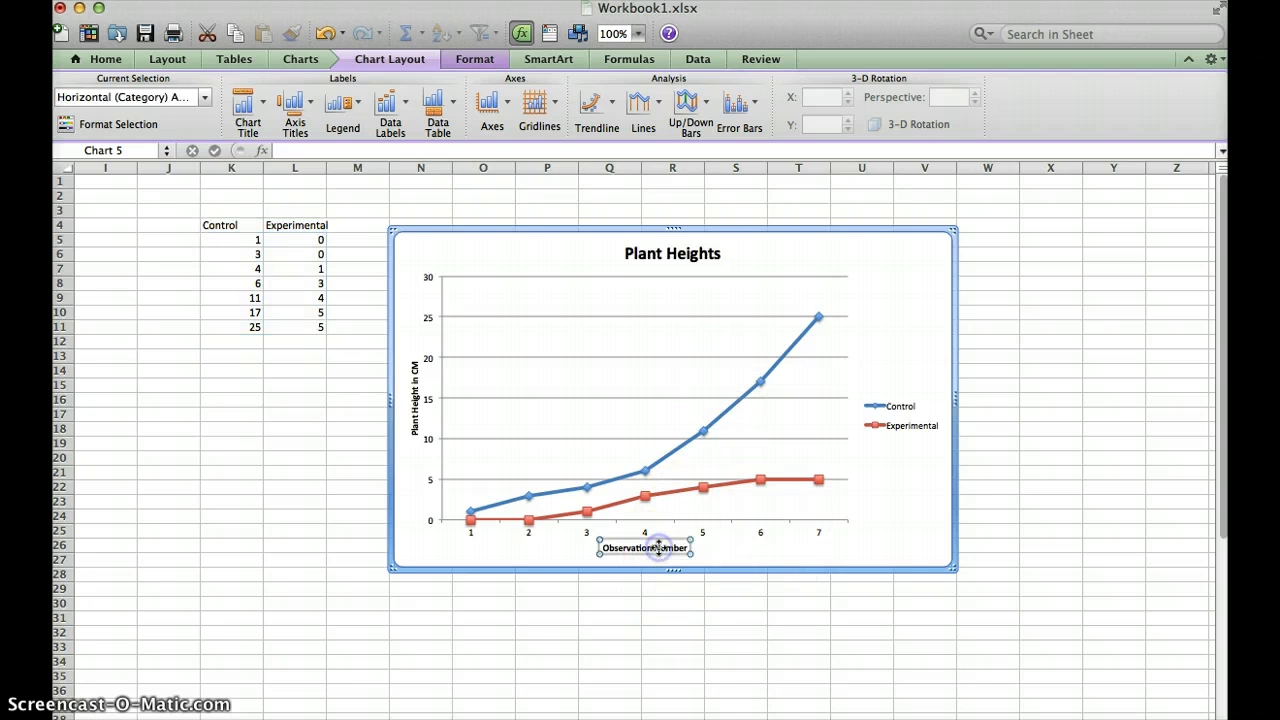
pyautogui.click(90, 58)
pyautogui.click(330, 99)
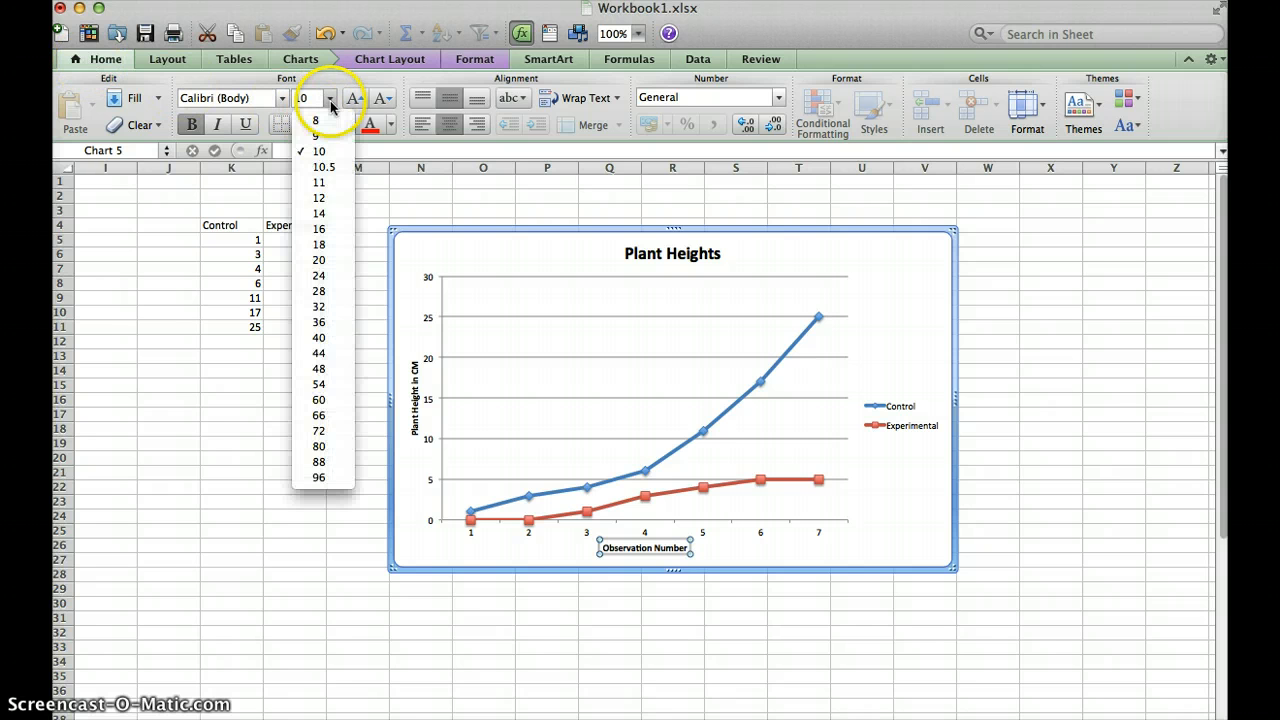
pyautogui.click(318, 213)
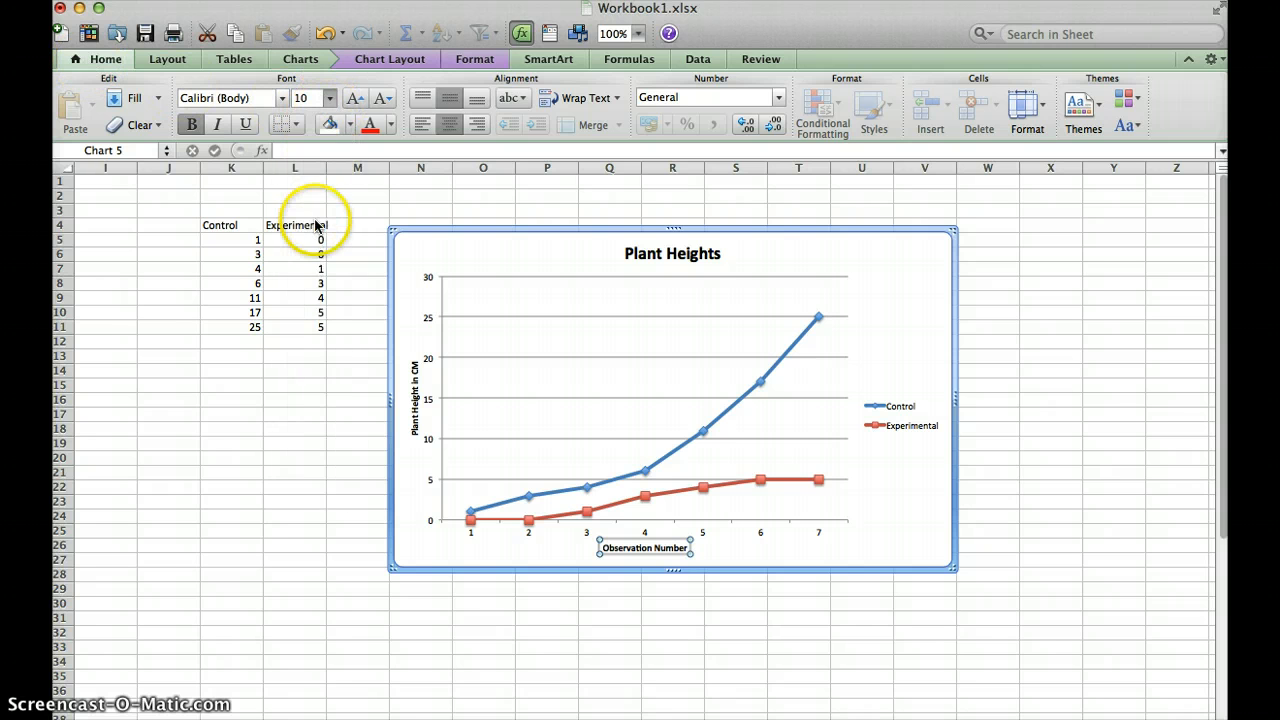
pyautogui.click(643, 526)
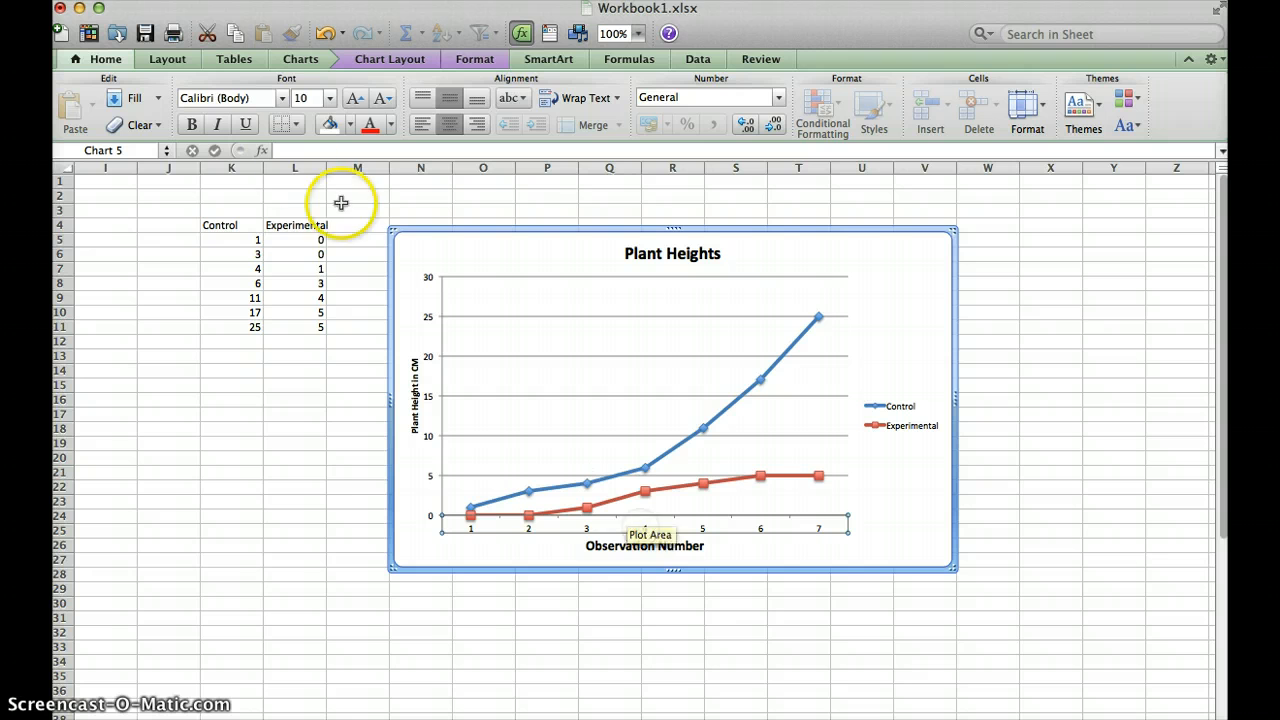
pyautogui.click(330, 99)
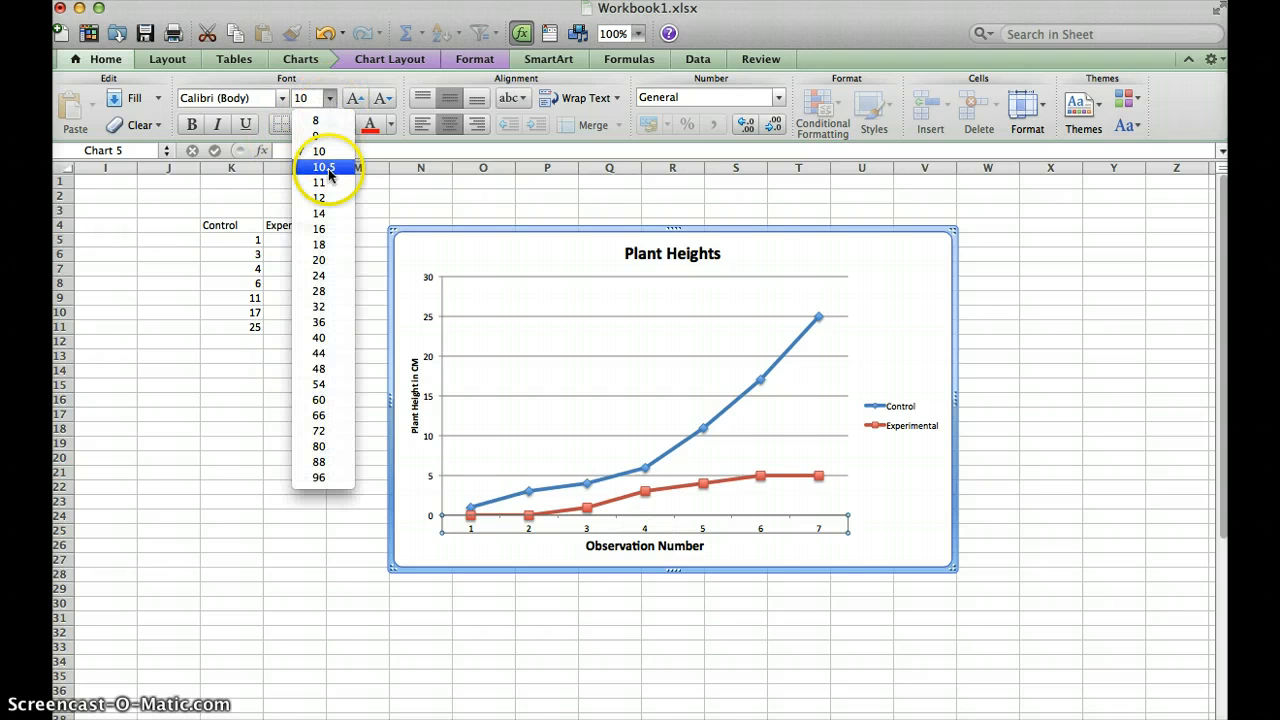
pyautogui.click(325, 213)
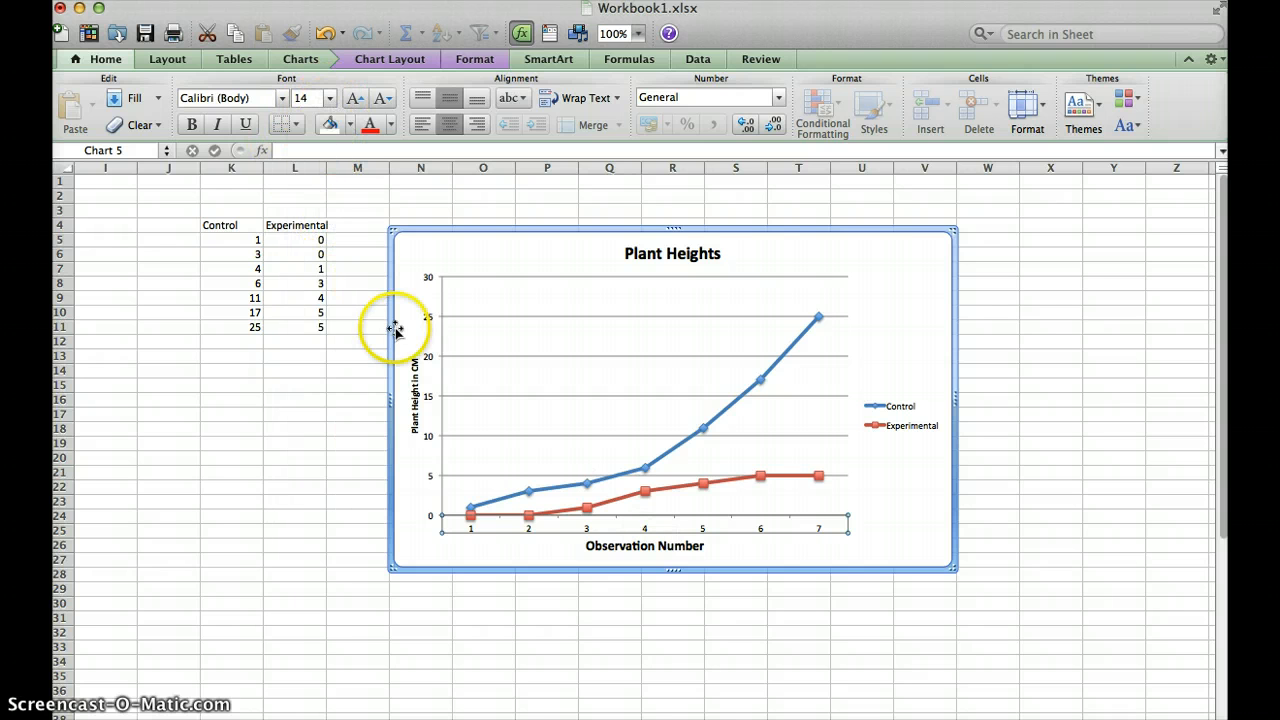
# Set the font size of the vertical axis title and the vertical axis numbers to 14.
pyautogui.click(412, 395)
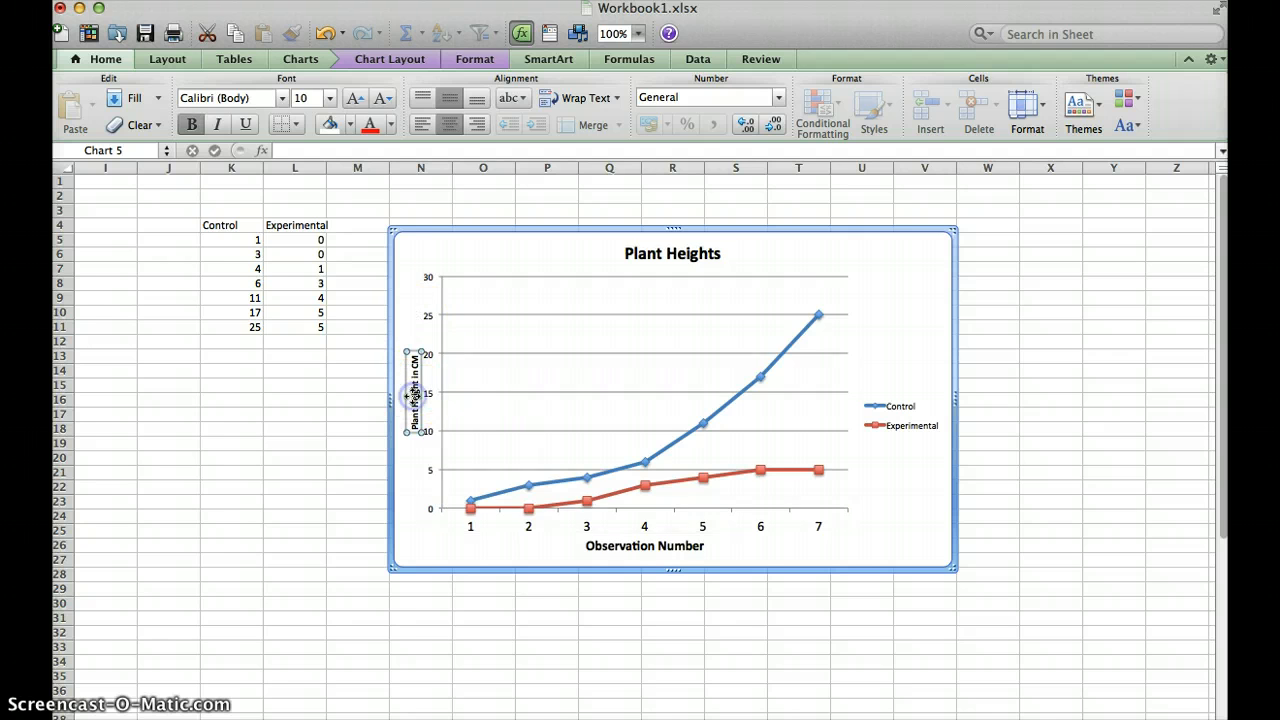
pyautogui.click(331, 101)
pyautogui.click(323, 212)
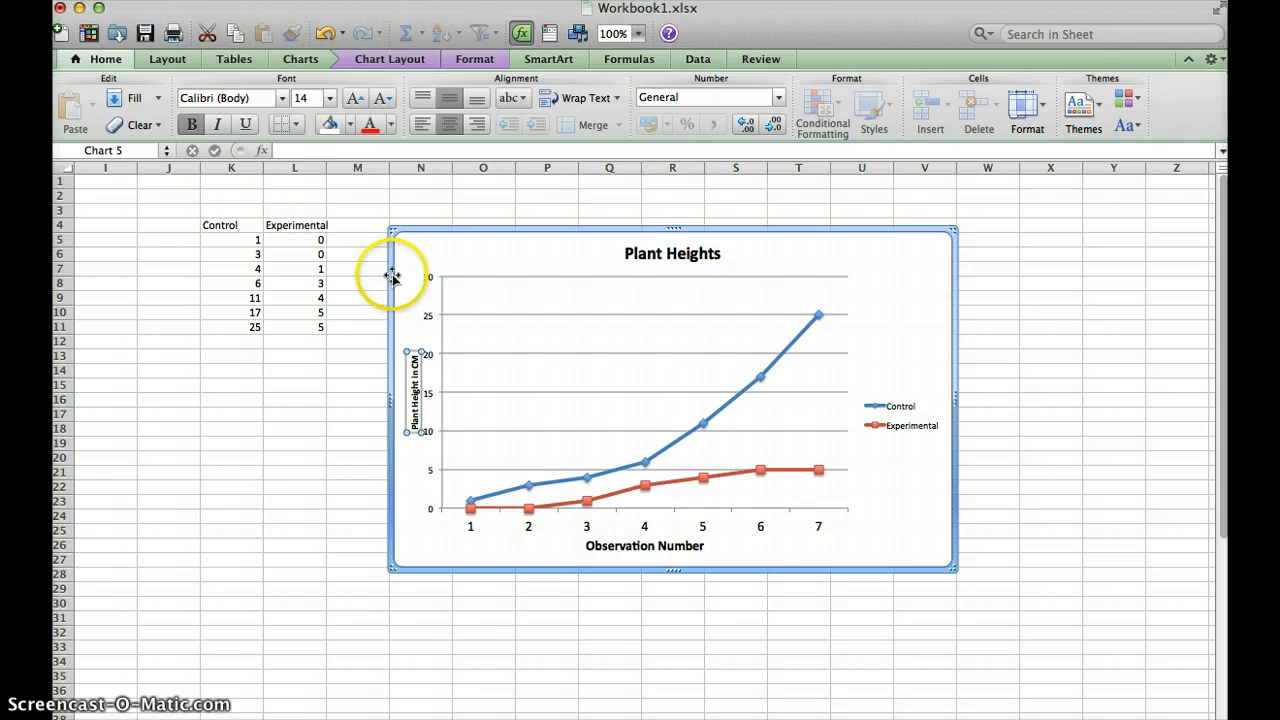
pyautogui.click(434, 320)
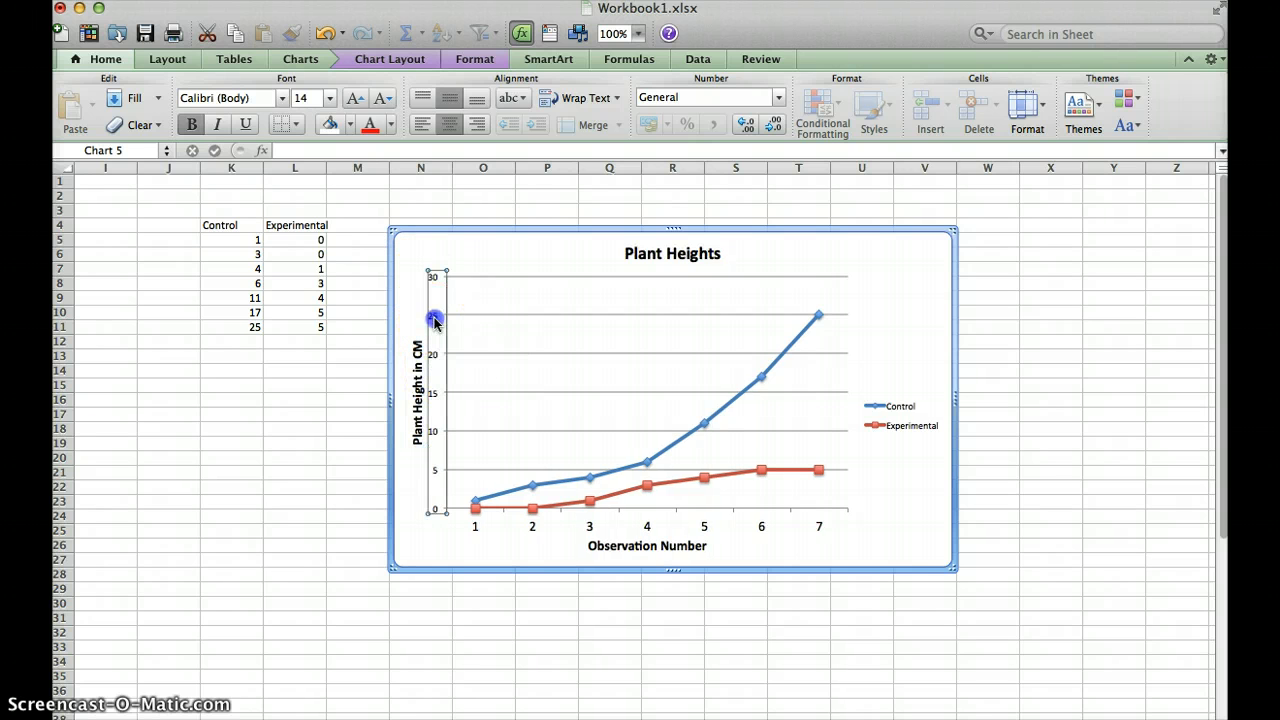
pyautogui.click(329, 99)
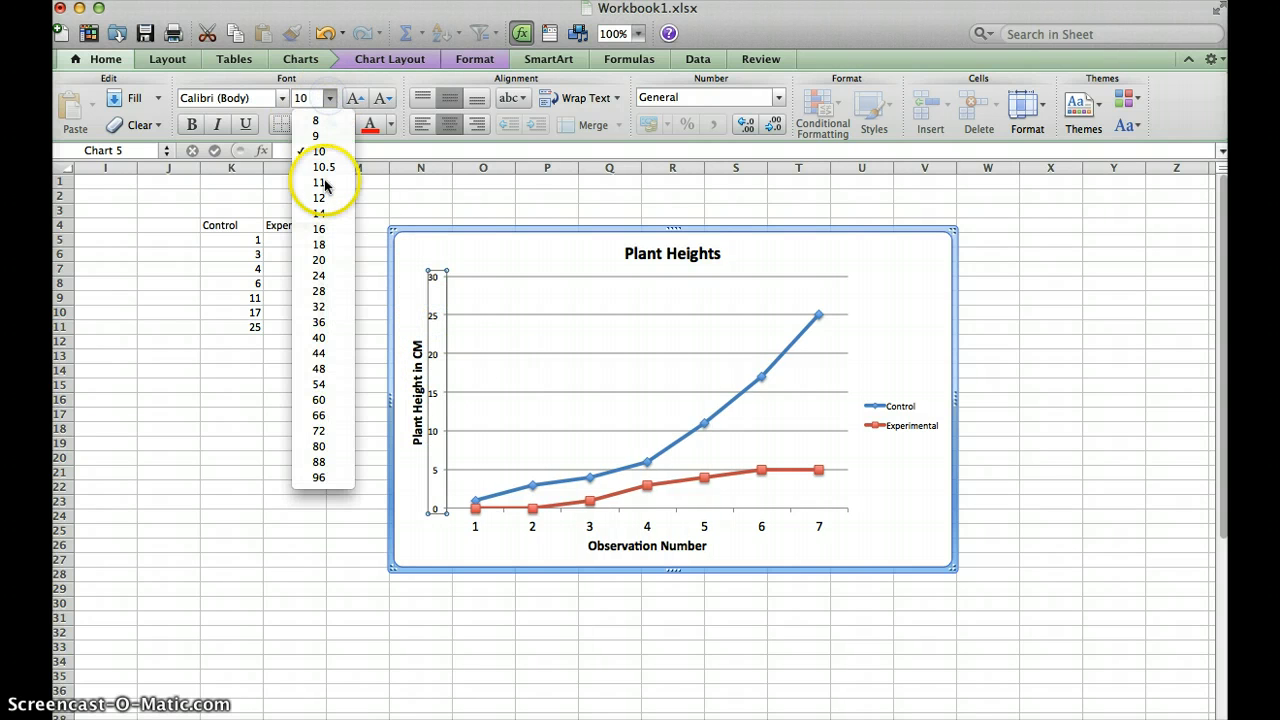
pyautogui.click(319, 213)
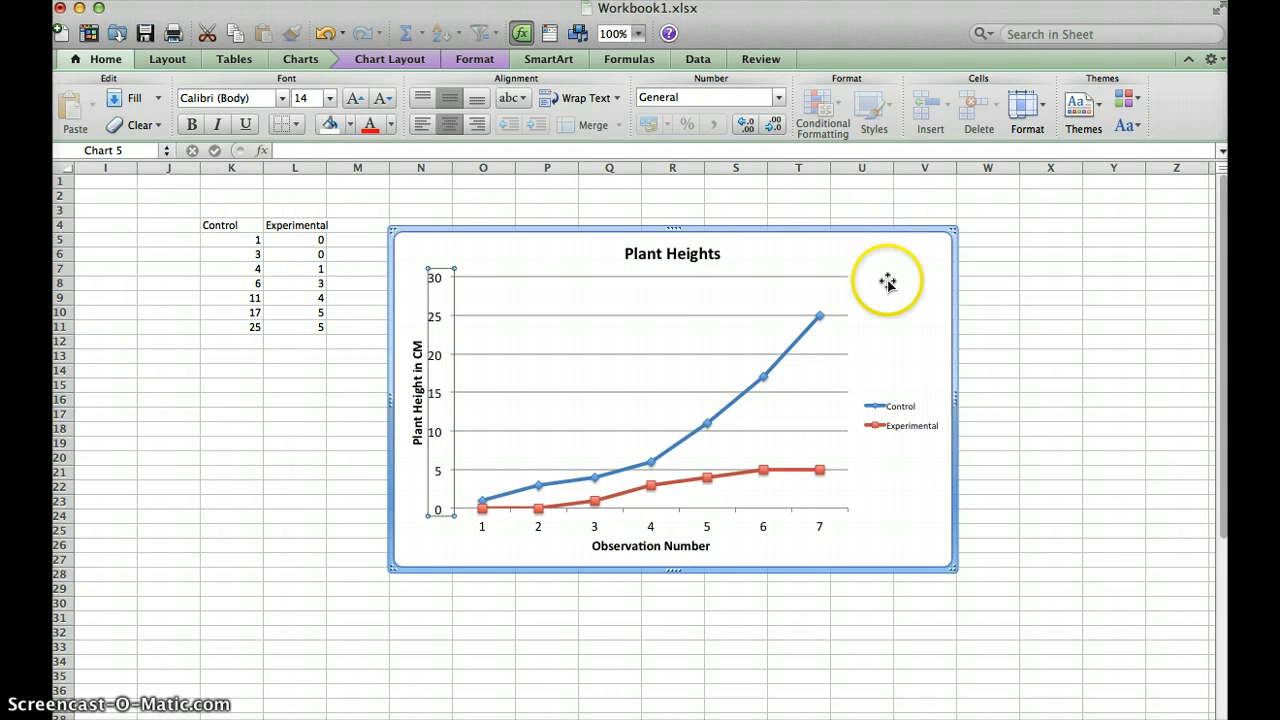
# Set the font size of the chart legend to 14.
pyautogui.click(903, 405)
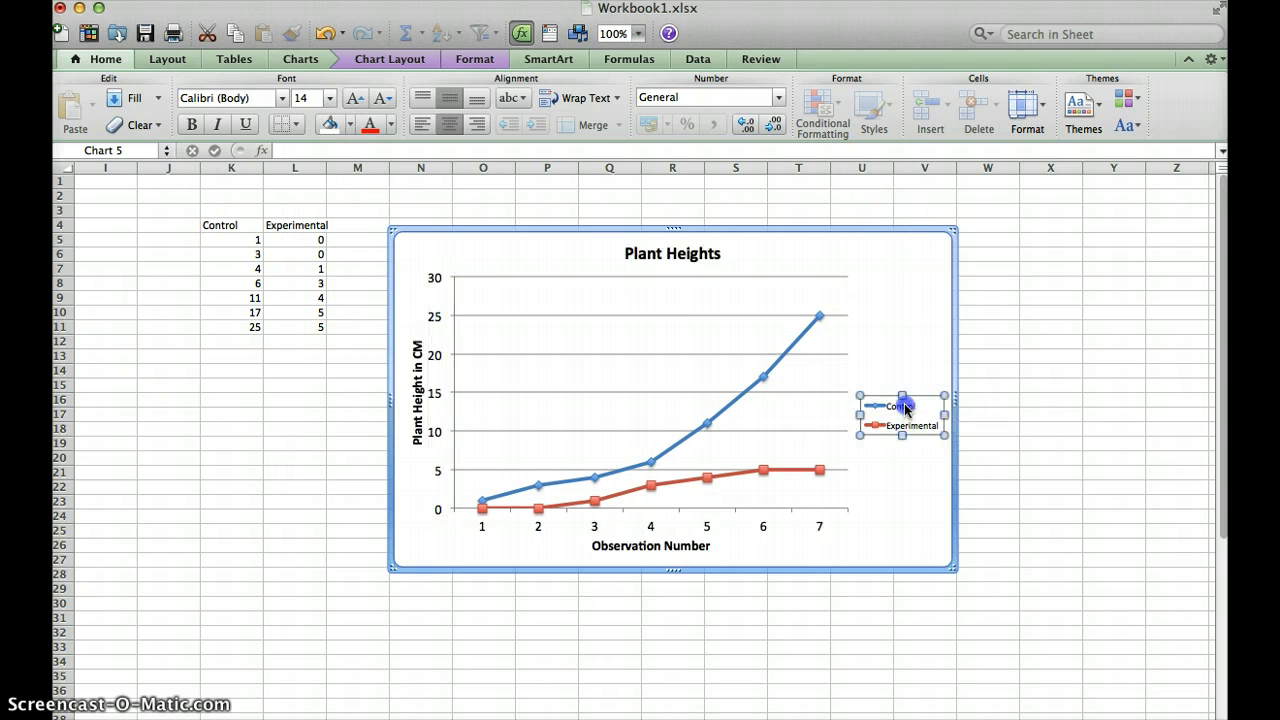
pyautogui.click(329, 100)
pyautogui.click(326, 209)
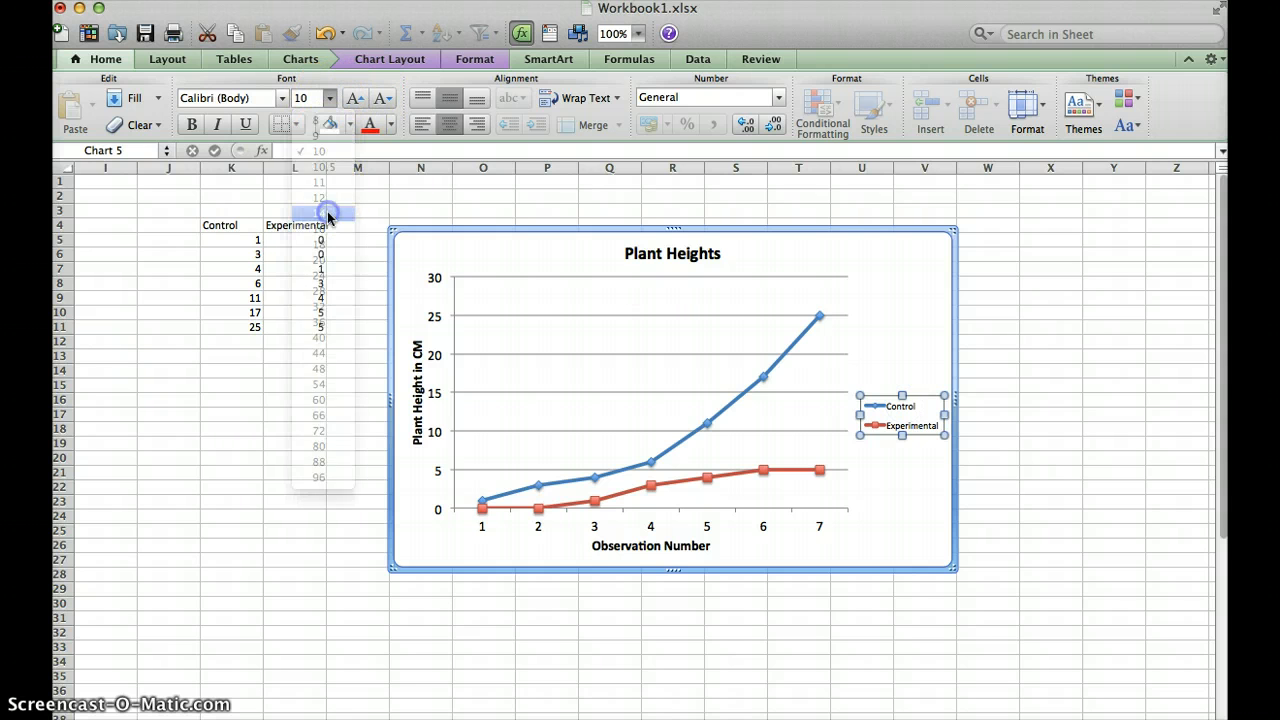
pyautogui.click(858, 232)
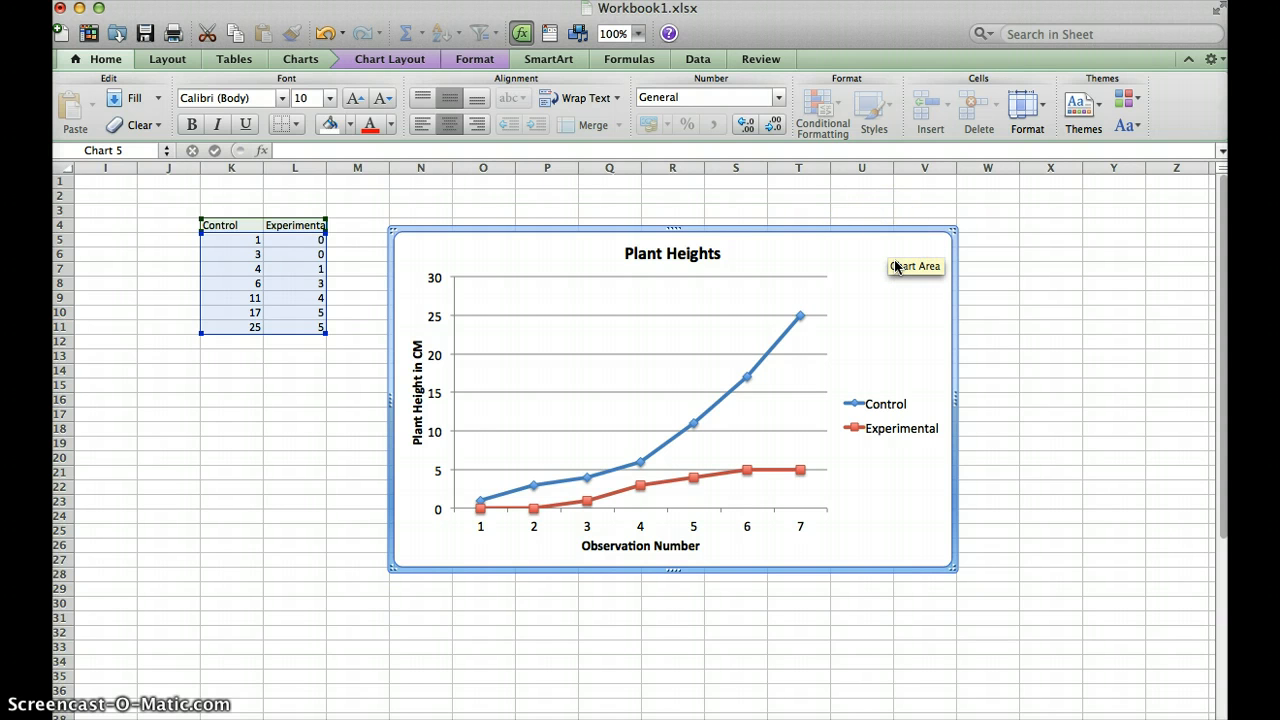
# Fill the chart area with the green leaves picture from the Desktop folder, at 65% transparency.
pyautogui.click(856, 261)
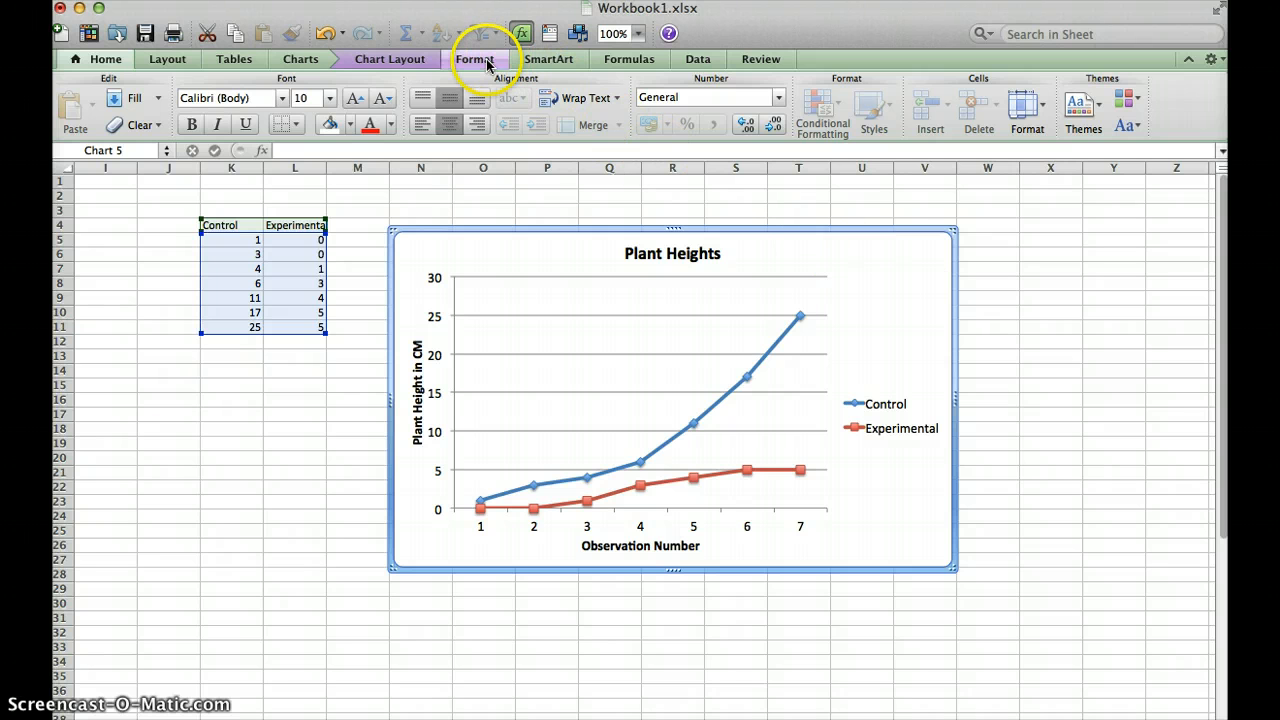
pyautogui.click(475, 60)
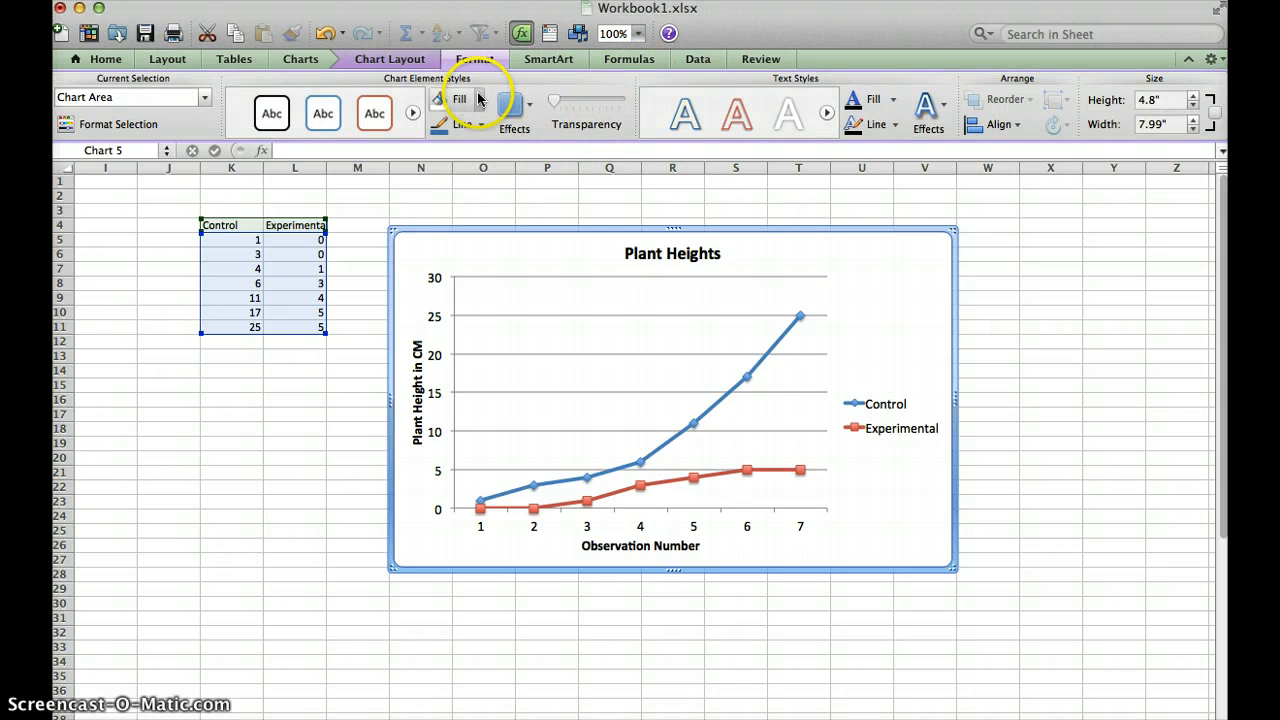
pyautogui.click(479, 98)
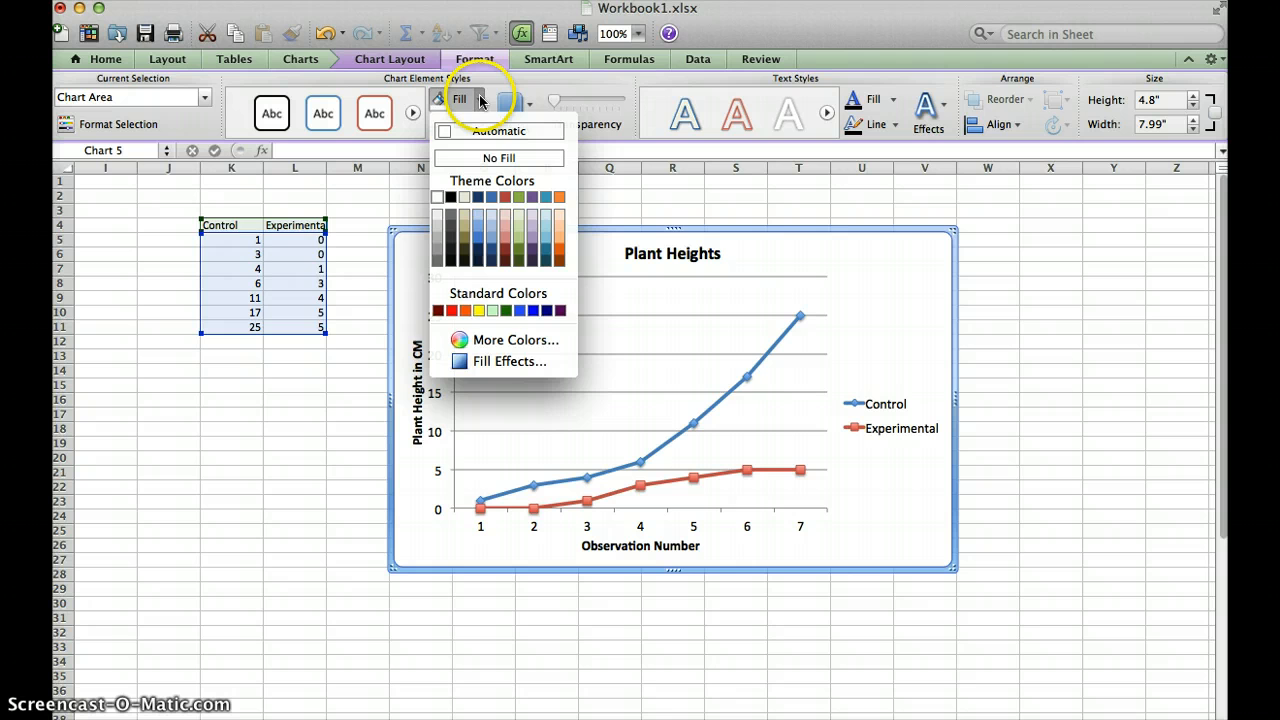
pyautogui.click(497, 363)
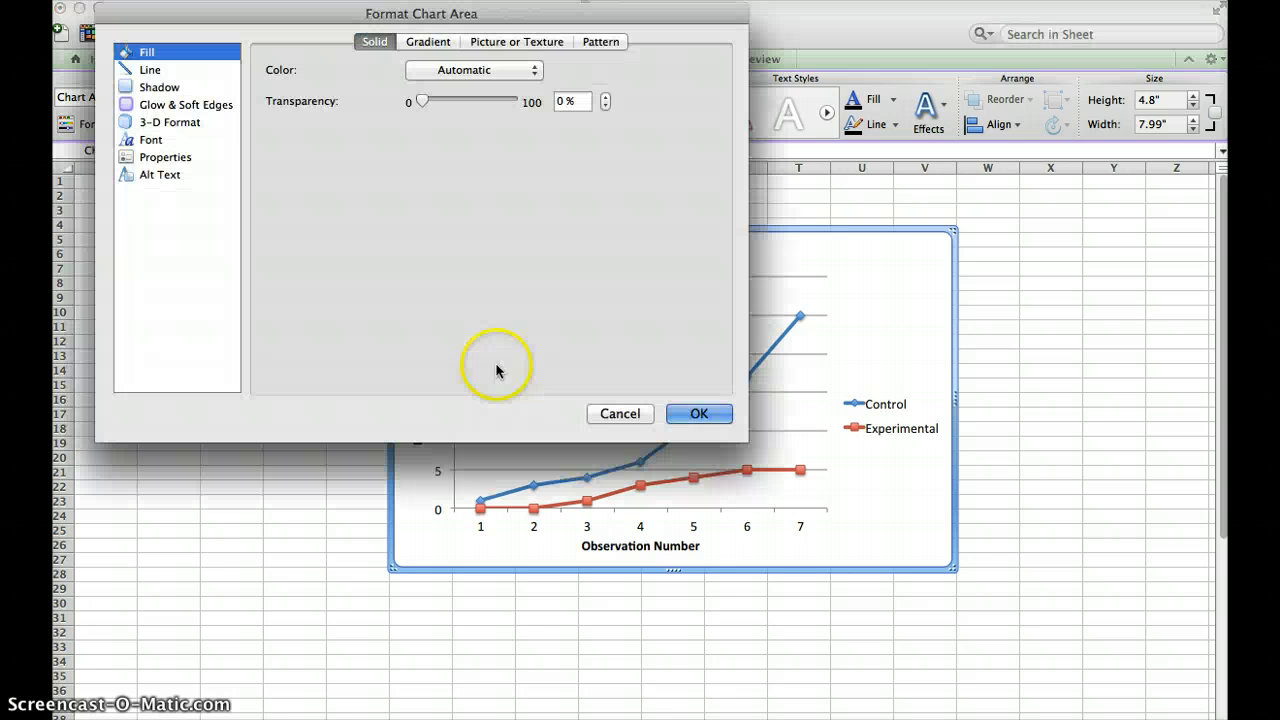
pyautogui.click(507, 42)
pyautogui.click(425, 77)
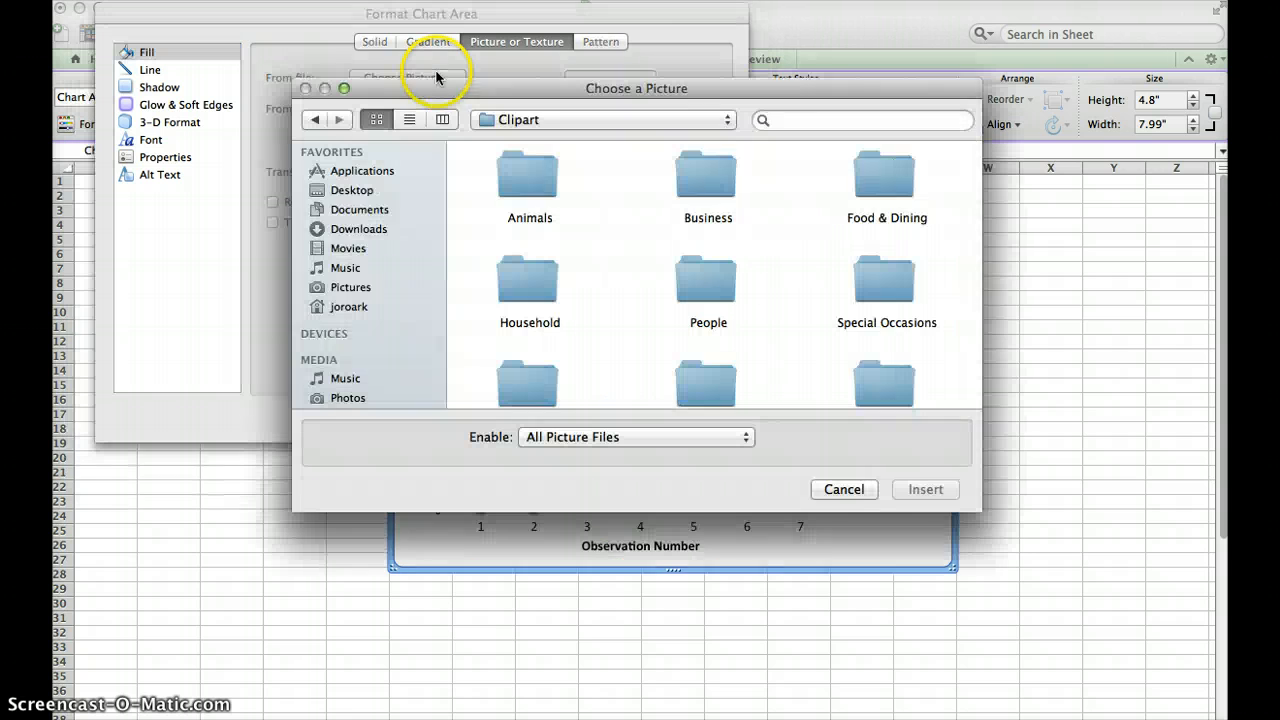
pyautogui.click(352, 190)
pyautogui.click(882, 382)
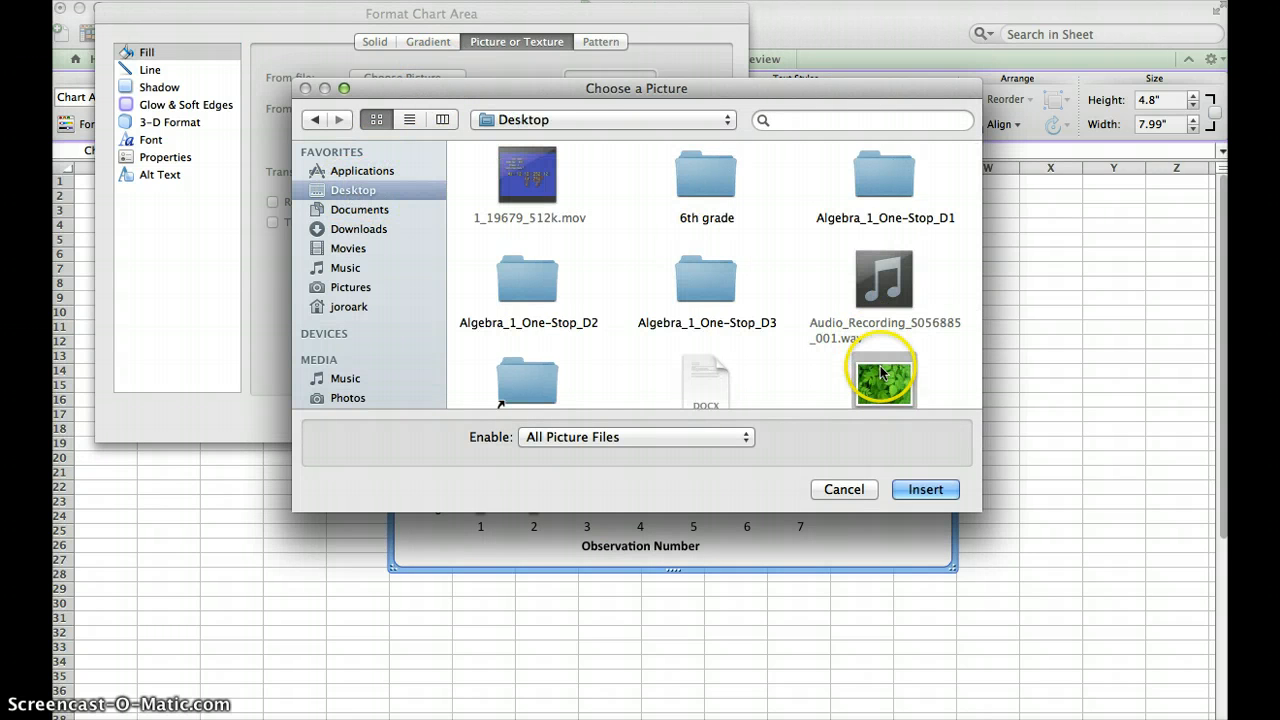
pyautogui.click(912, 488)
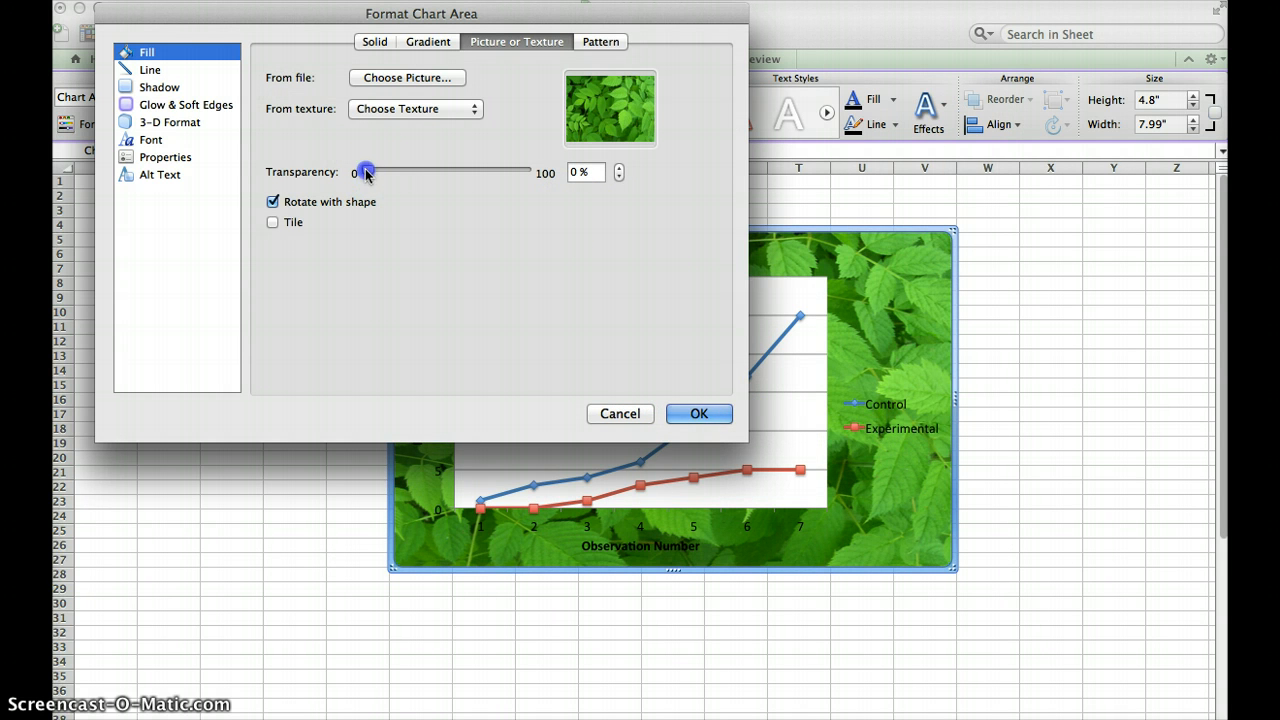
pyautogui.moveTo(441, 179)
pyautogui.mouseDown()
pyautogui.moveTo(466, 184)
pyautogui.moveTo(452, 178)
pyautogui.mouseUp()
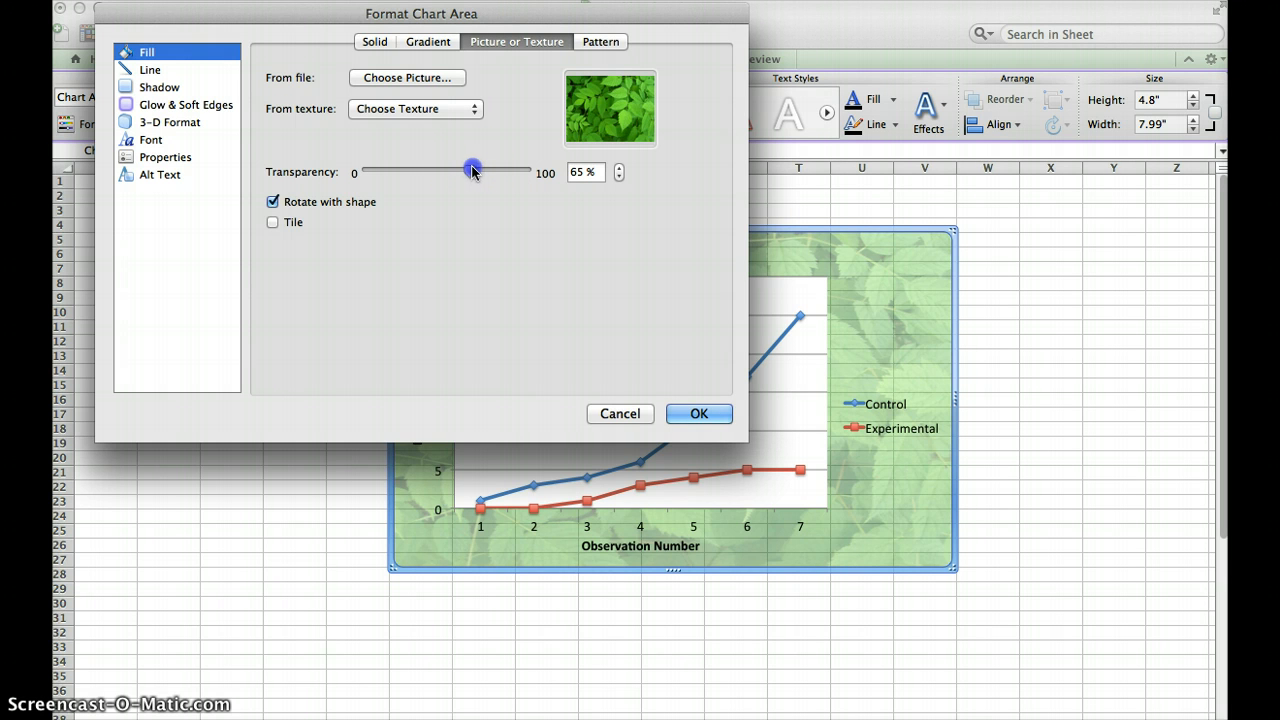
pyautogui.click(697, 410)
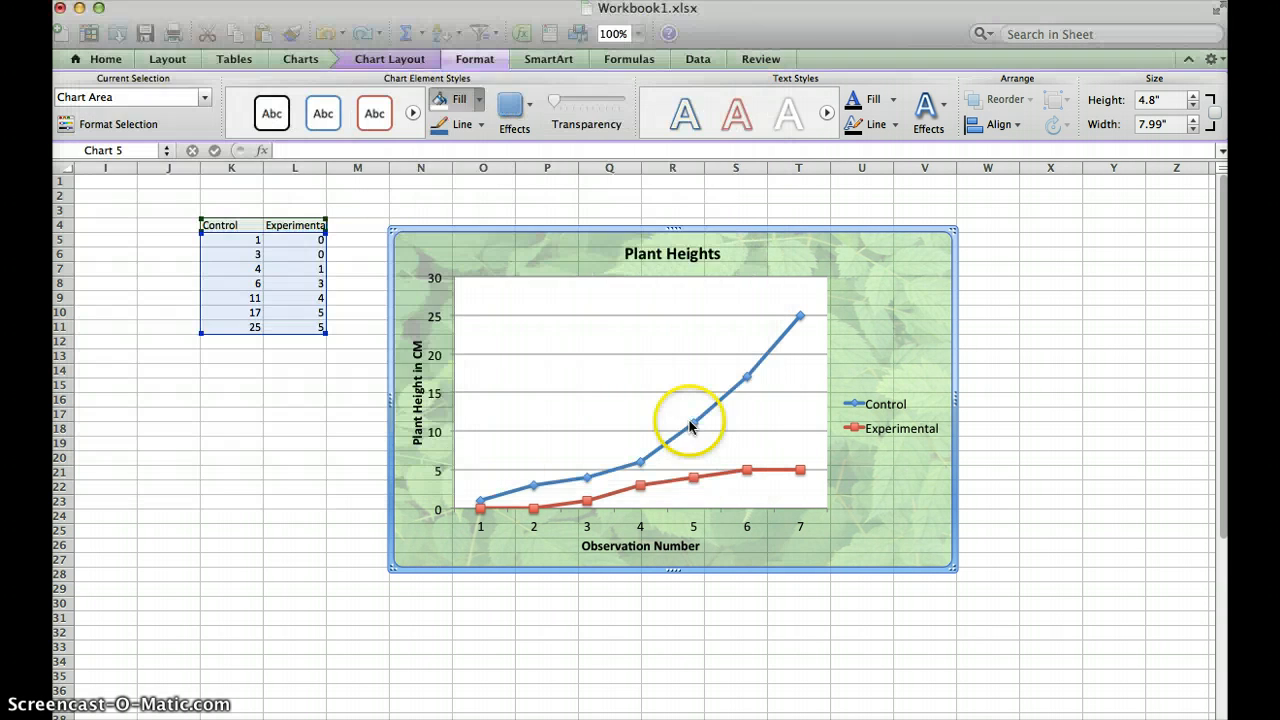
# Set the chart's plot area to No Fill and deselect the chart.
pyautogui.click(704, 300)
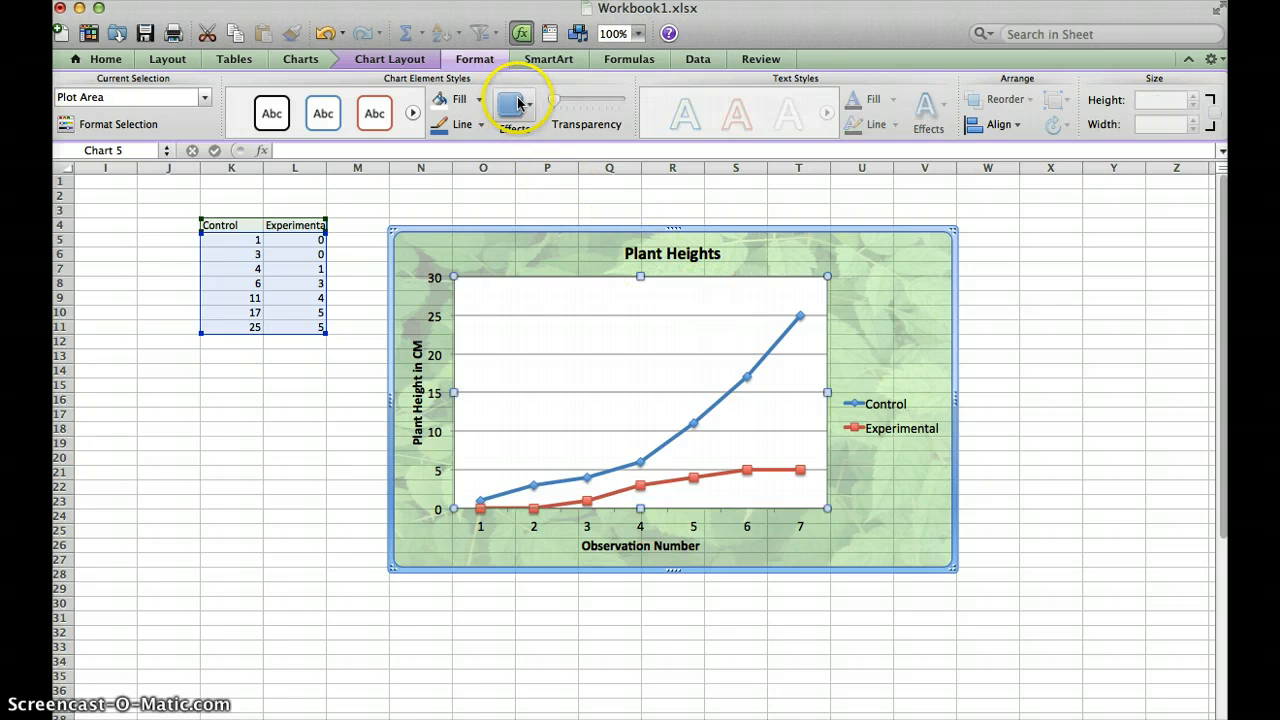
pyautogui.click(479, 100)
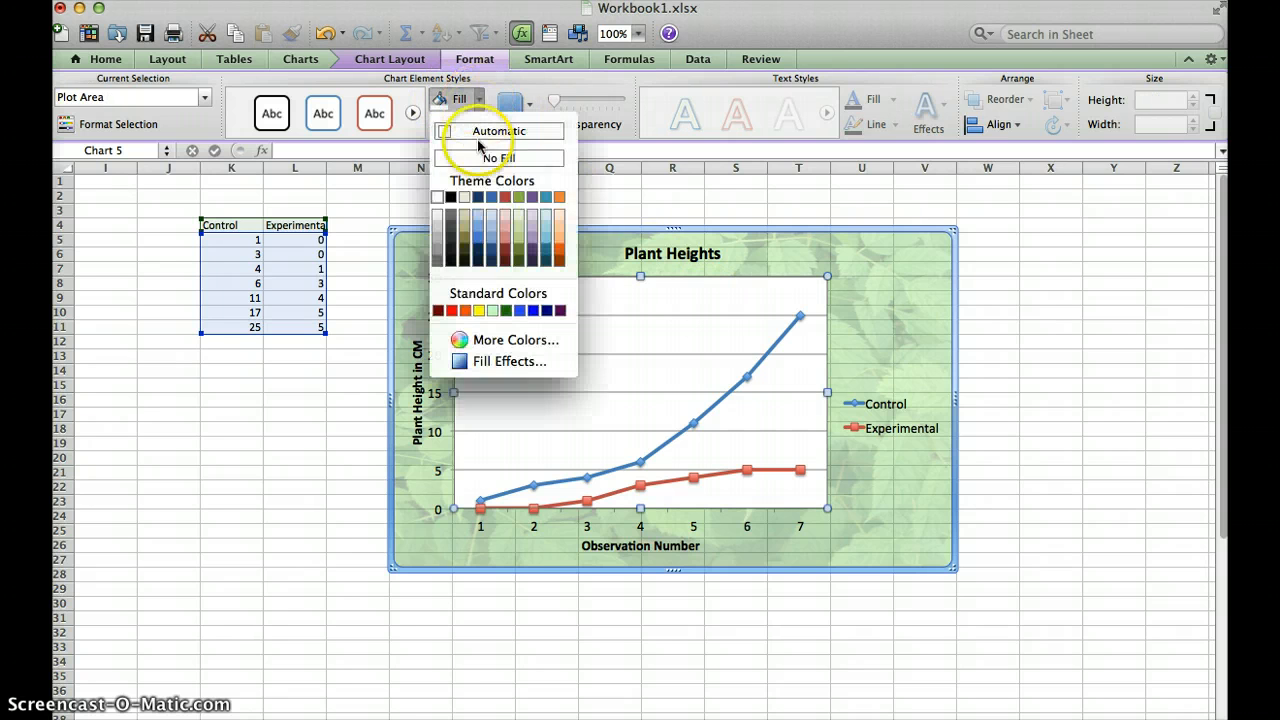
pyautogui.click(496, 158)
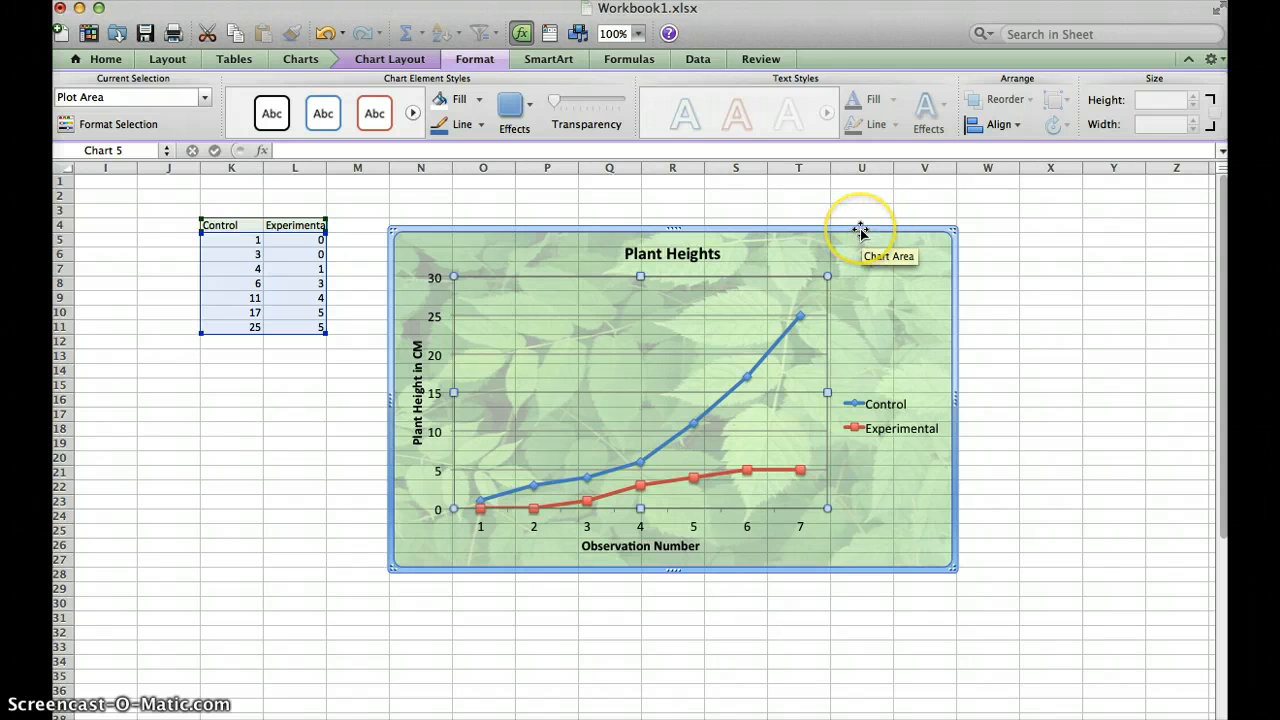
pyautogui.click(1108, 225)
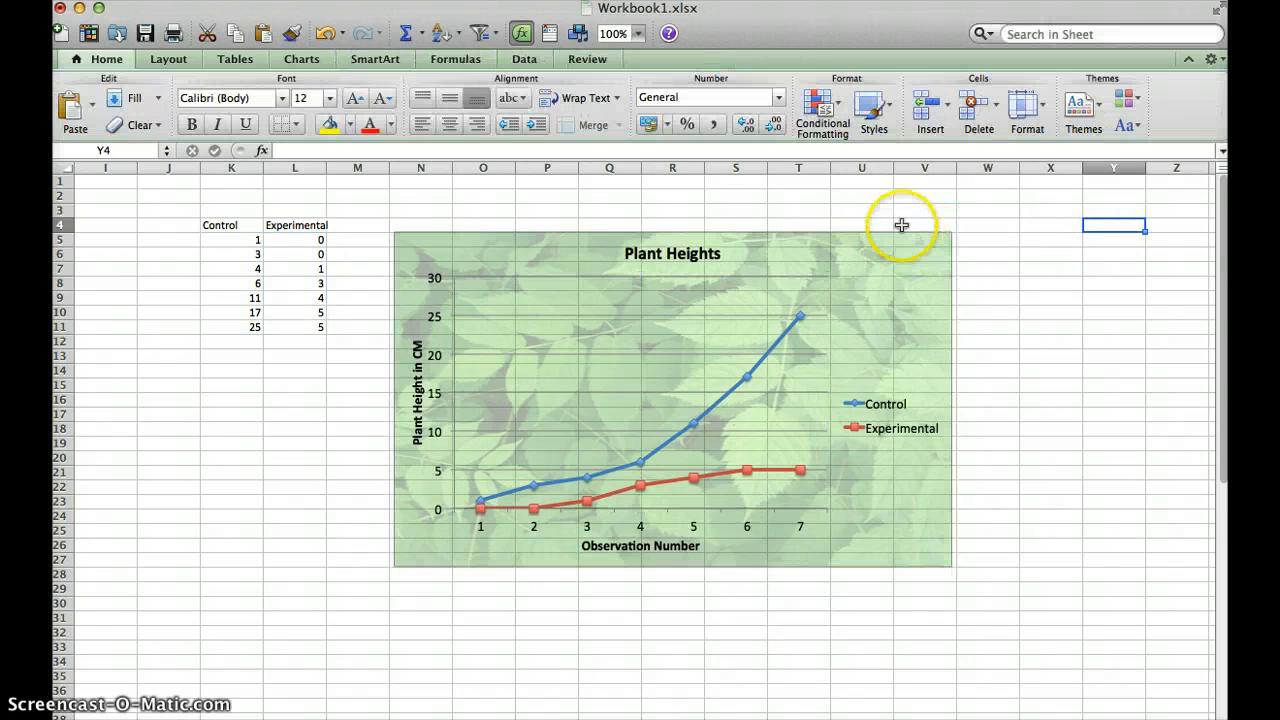
# Save the whole chart as a JPEG picture named "Plant height" on the Desktop.
pyautogui.click(890, 258)
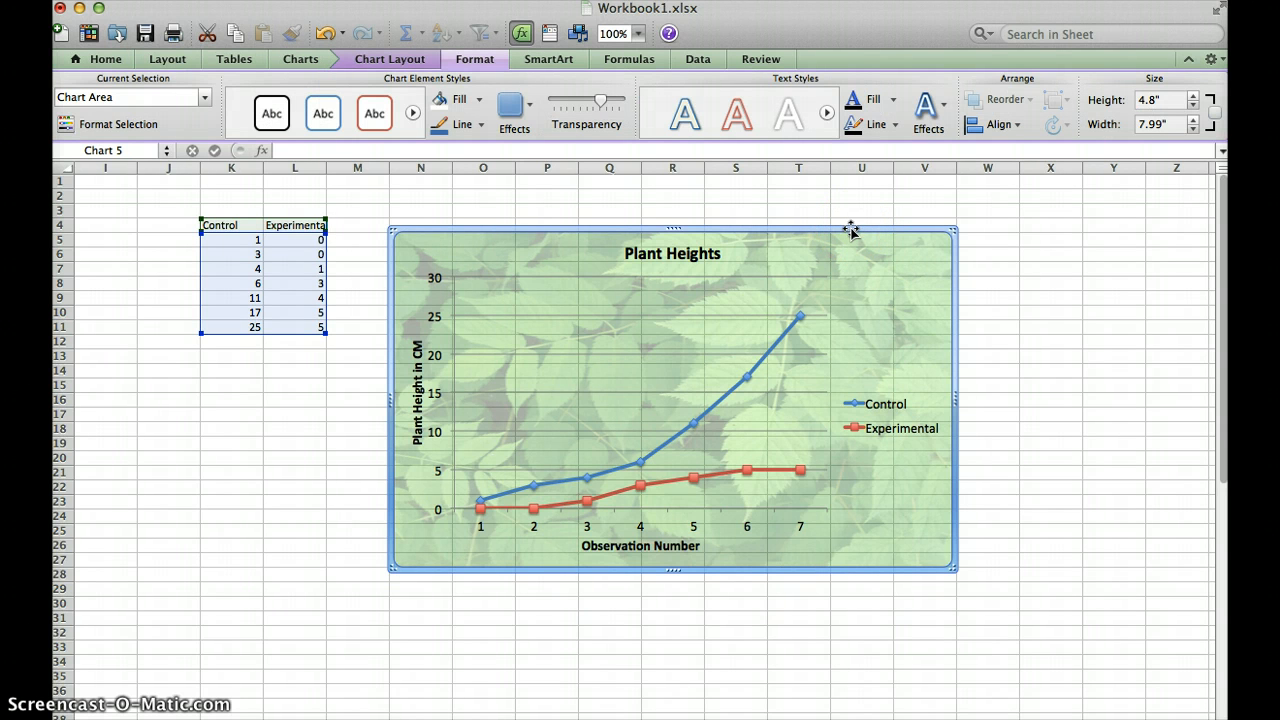
pyautogui.rightClick(851, 230)
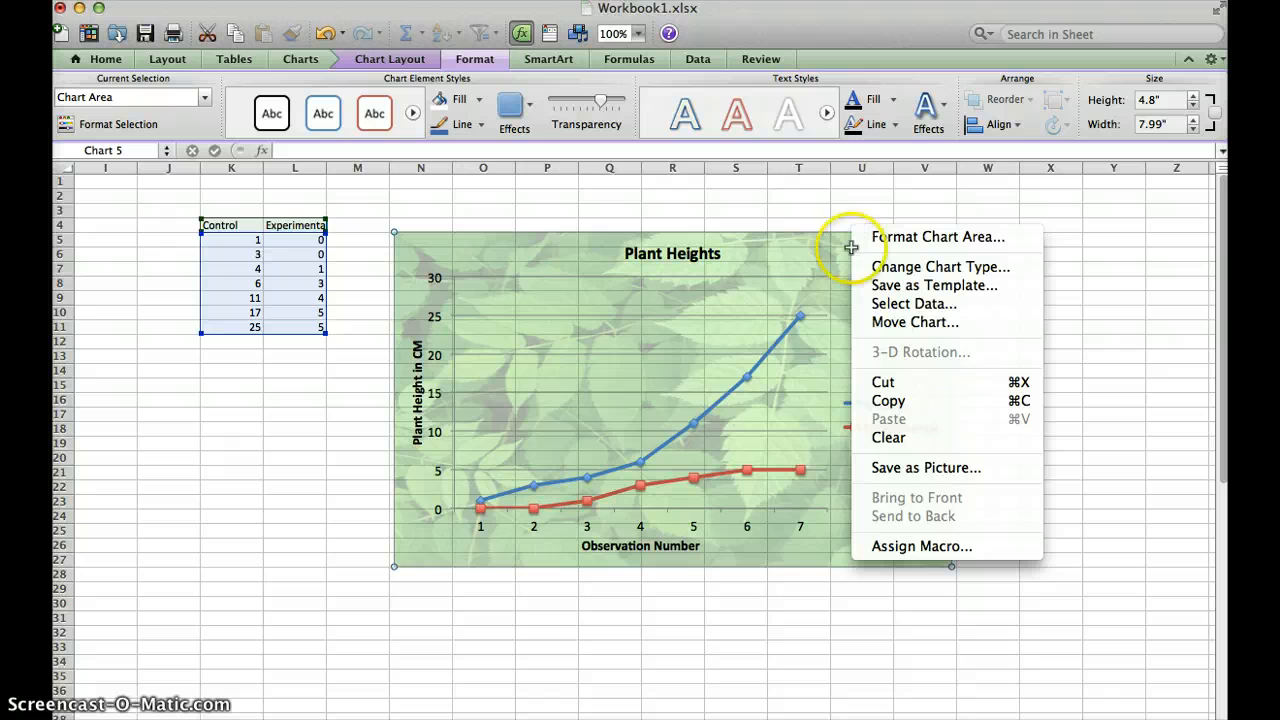
pyautogui.click(905, 467)
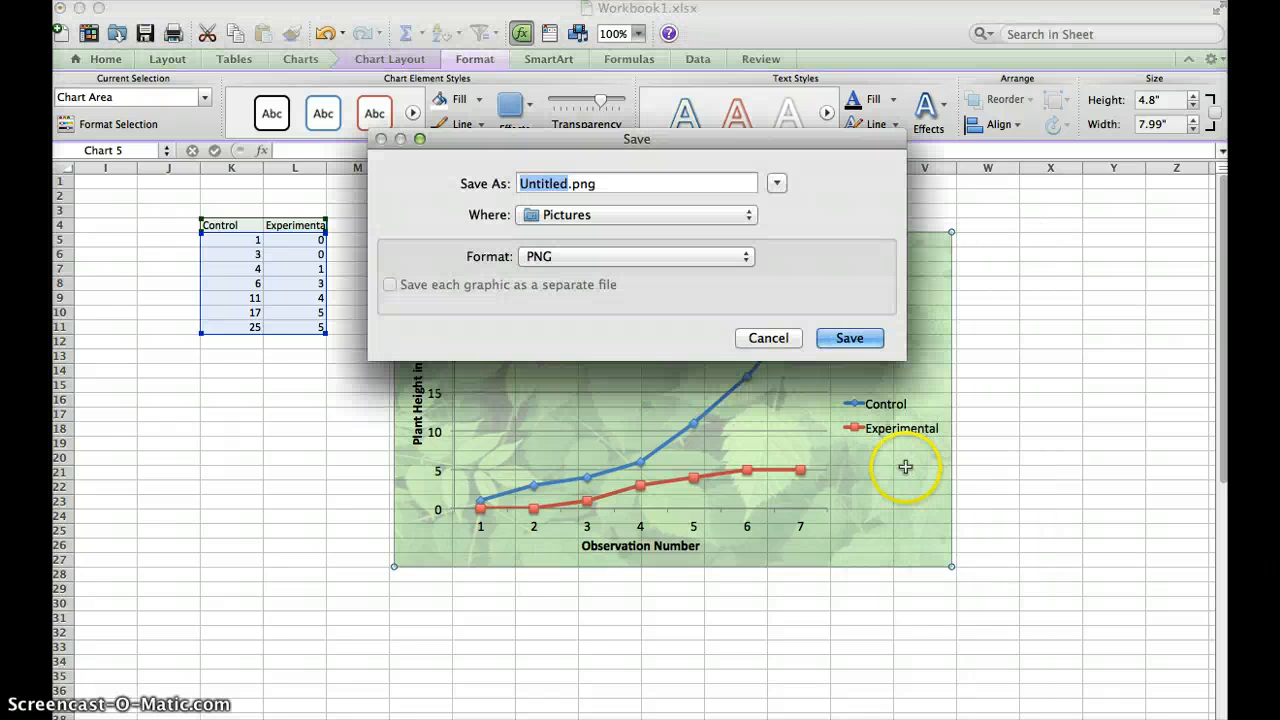
pyautogui.click(646, 254)
pyautogui.click(641, 273)
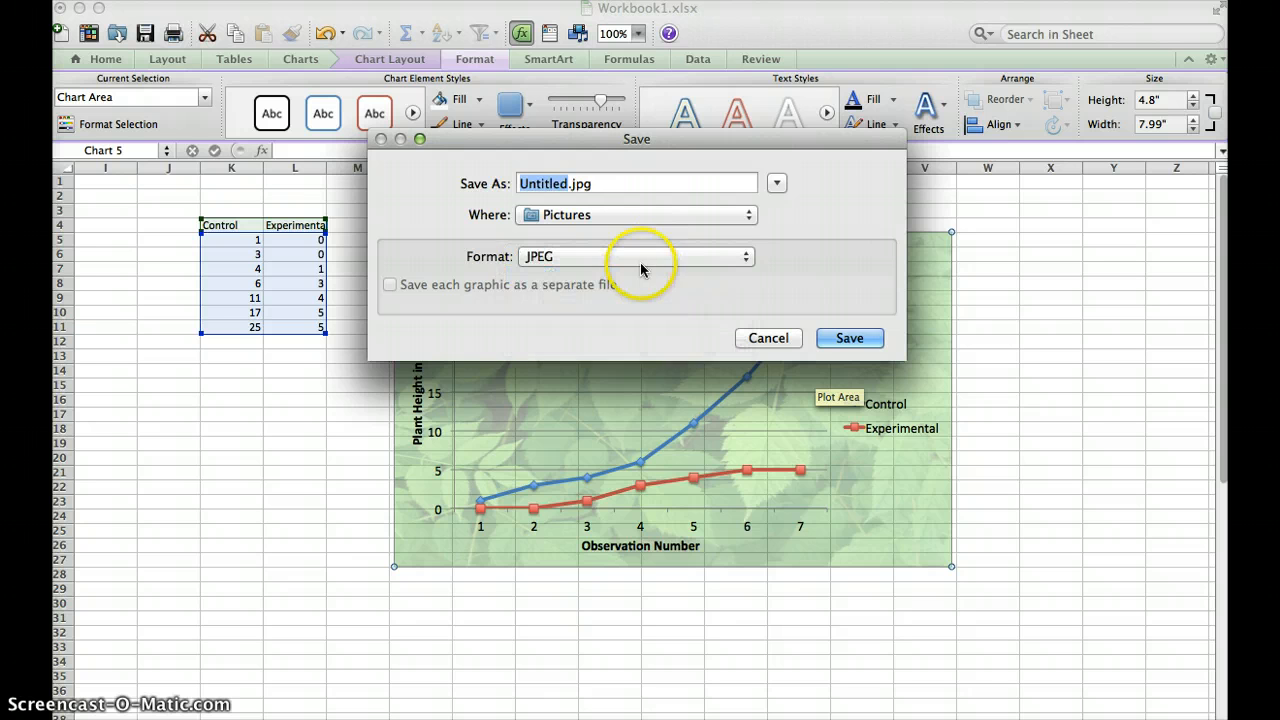
pyautogui.click(623, 212)
pyautogui.click(625, 268)
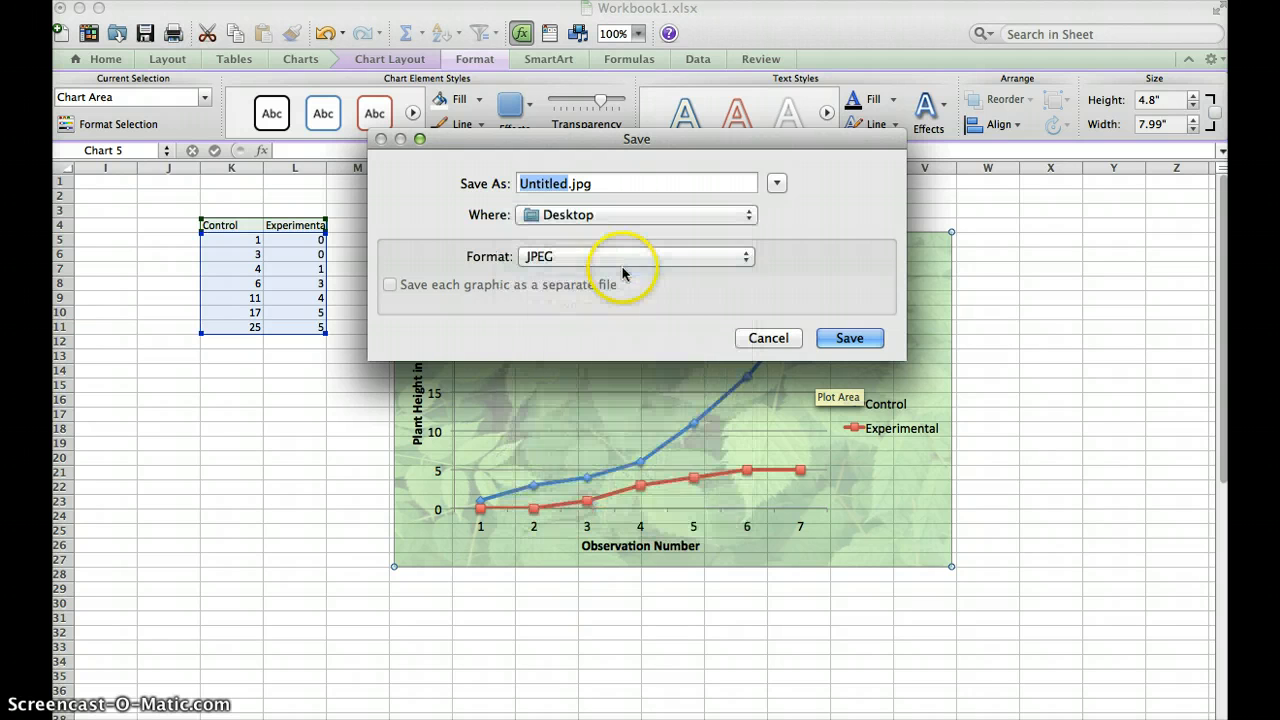
pyautogui.write('Pl')
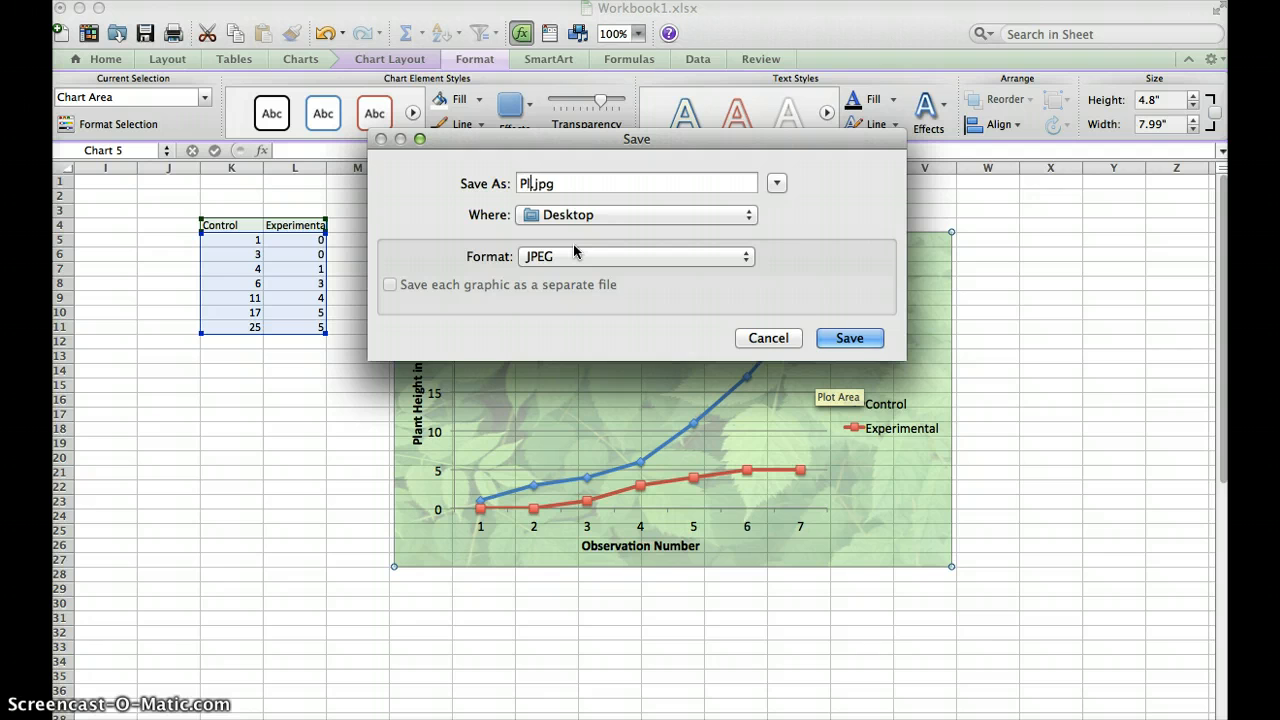
pyautogui.write('ant height')
pyautogui.click(849, 338)
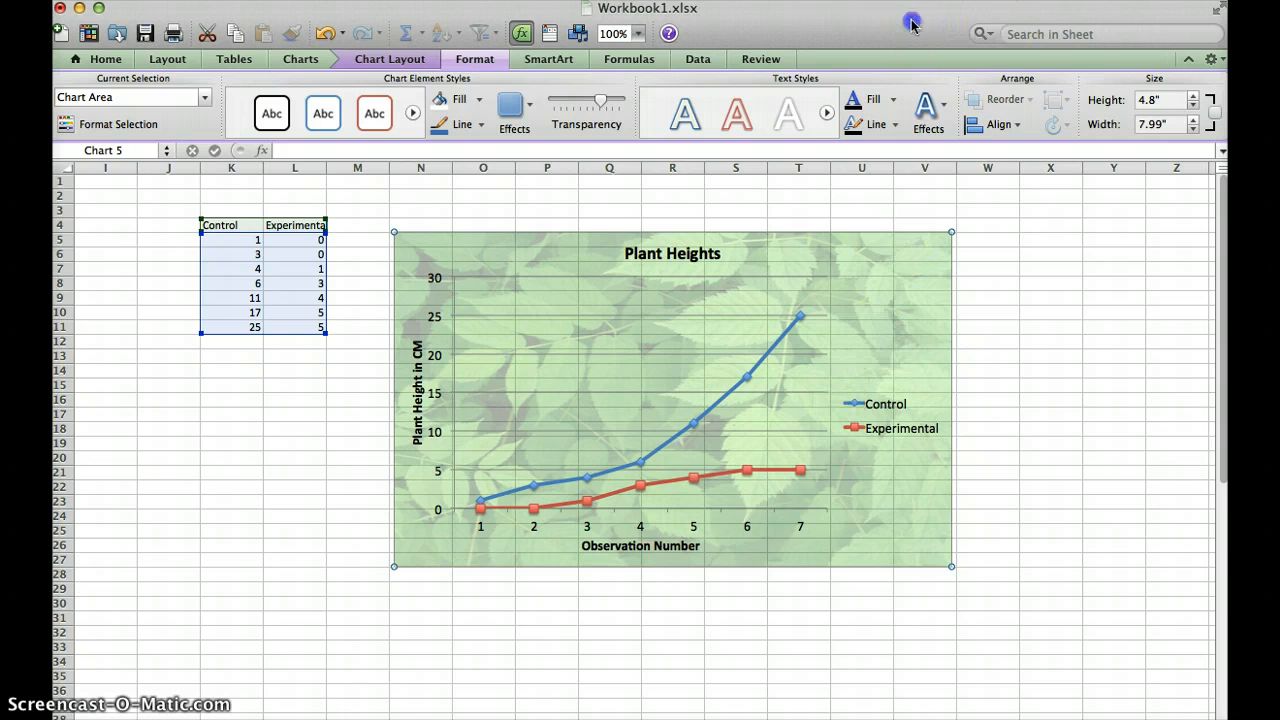
# Move the spreadsheet and browser windows aside and open Plant height.jpg from the desktop to check the exported chart.
pyautogui.moveTo(912, 24); pyautogui.dragTo(217, 24)
pyautogui.click(836, 14)
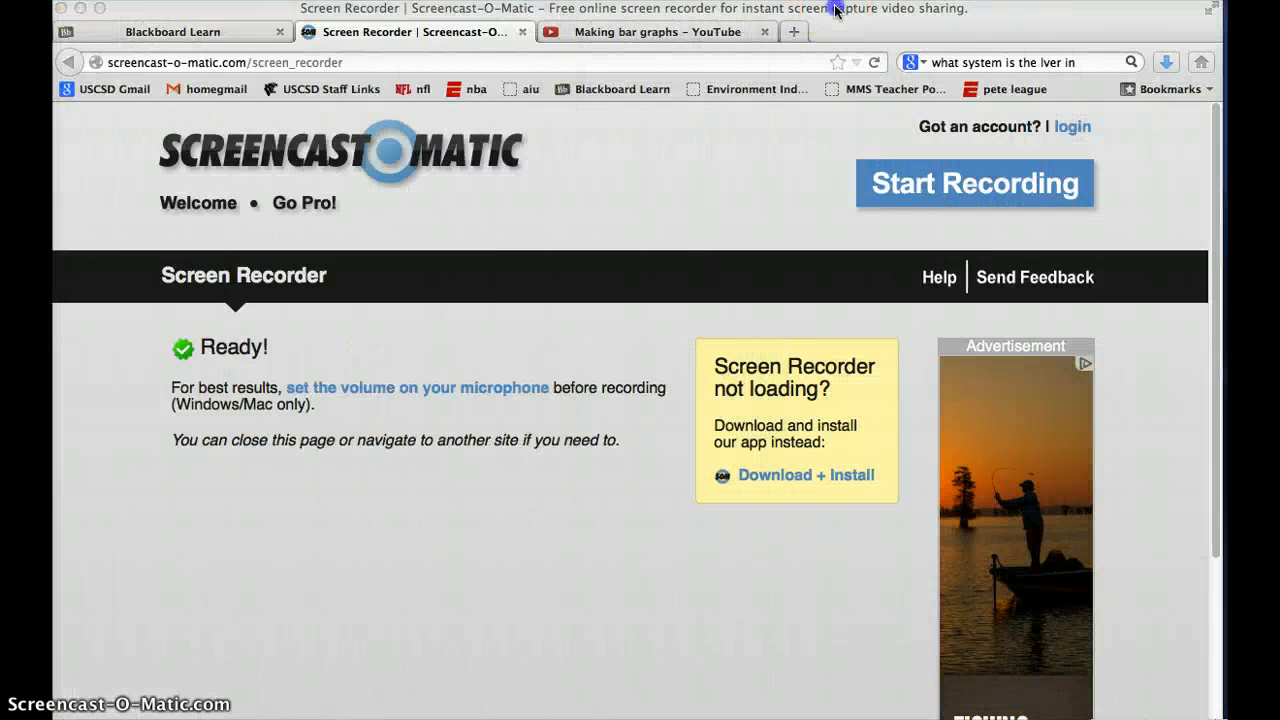
pyautogui.moveTo(836, 14); pyautogui.dragTo(293, 14)
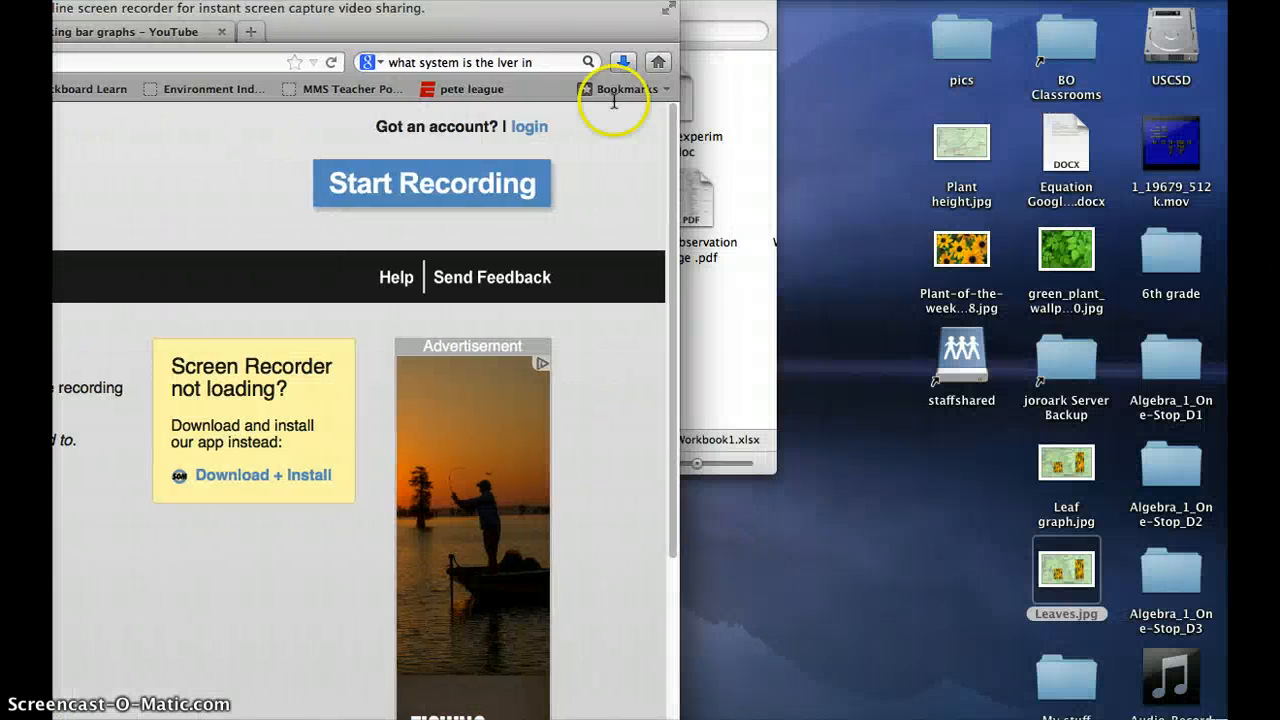
pyautogui.doubleClick(963, 142)
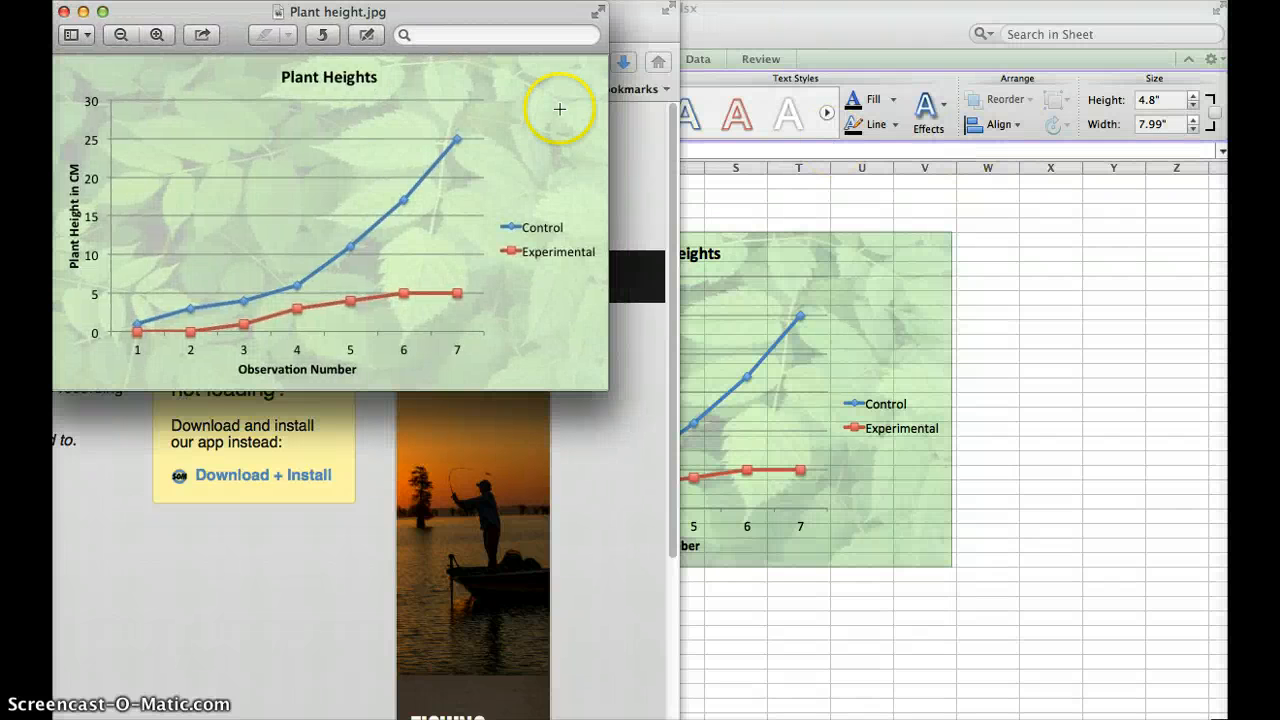
pyautogui.moveTo(384, 12); pyautogui.dragTo(636, 65)
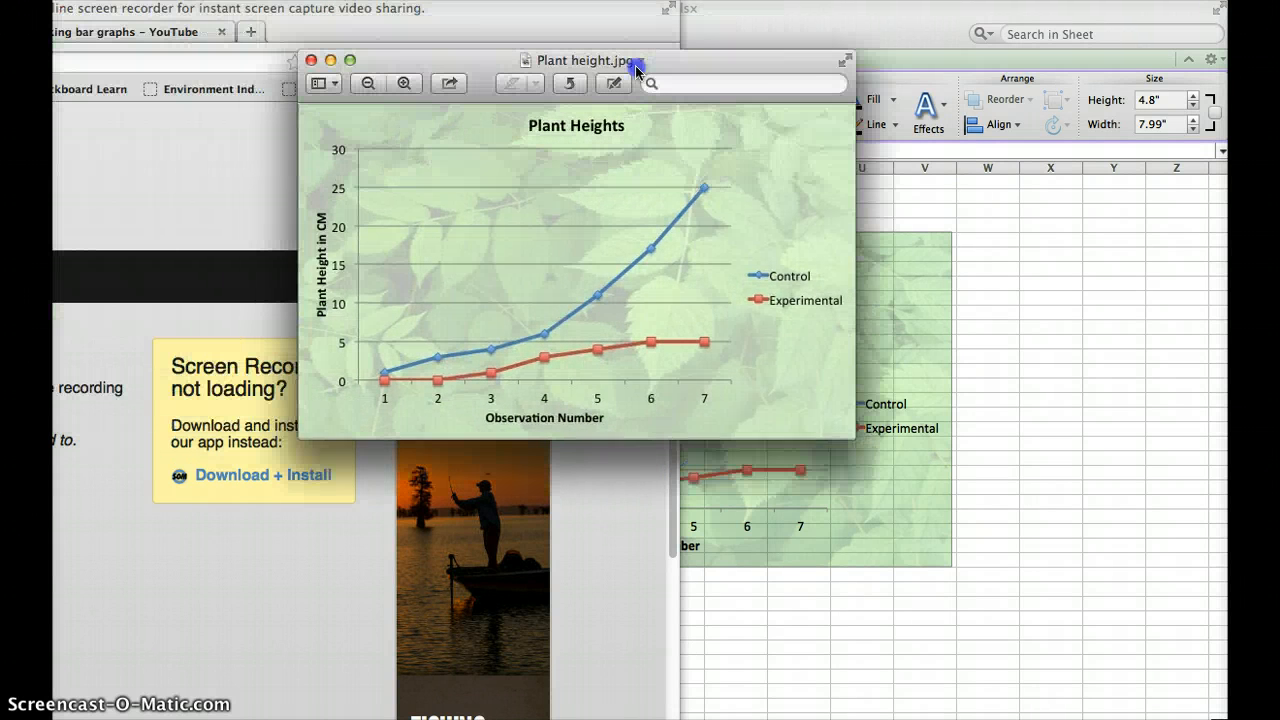